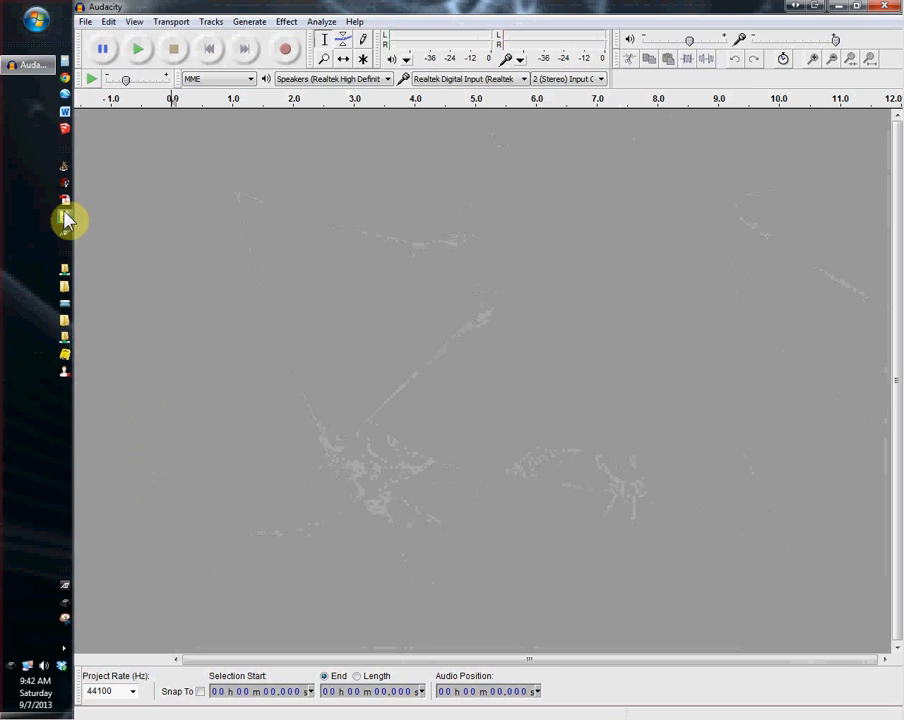
# Open the Working With Audio folder inside the Dropbox Training folder
pyautogui.click(65, 217)
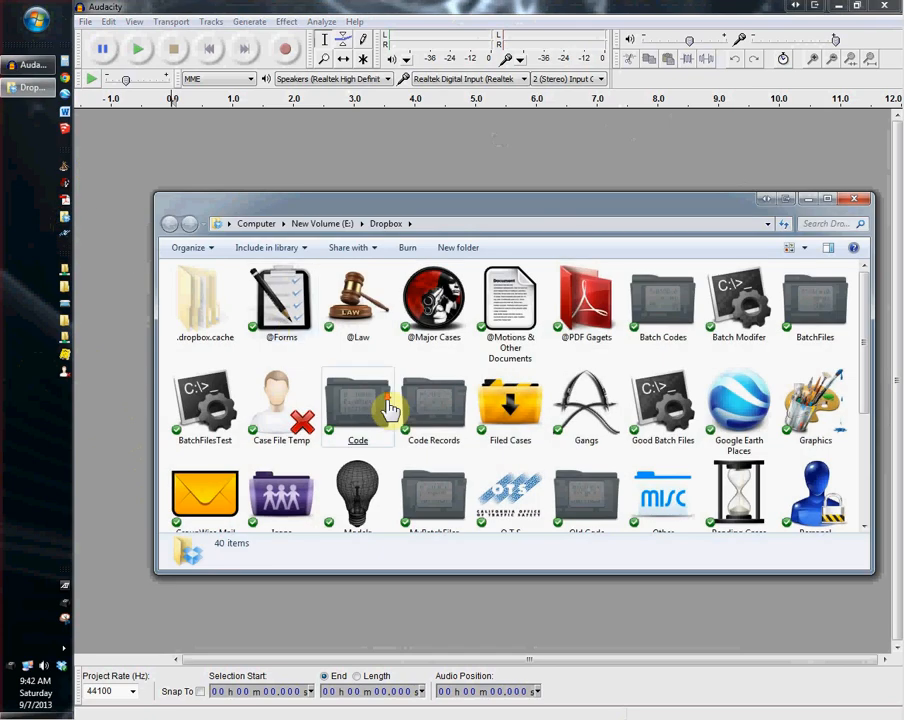
pyautogui.scroll(-3, 390, 344)
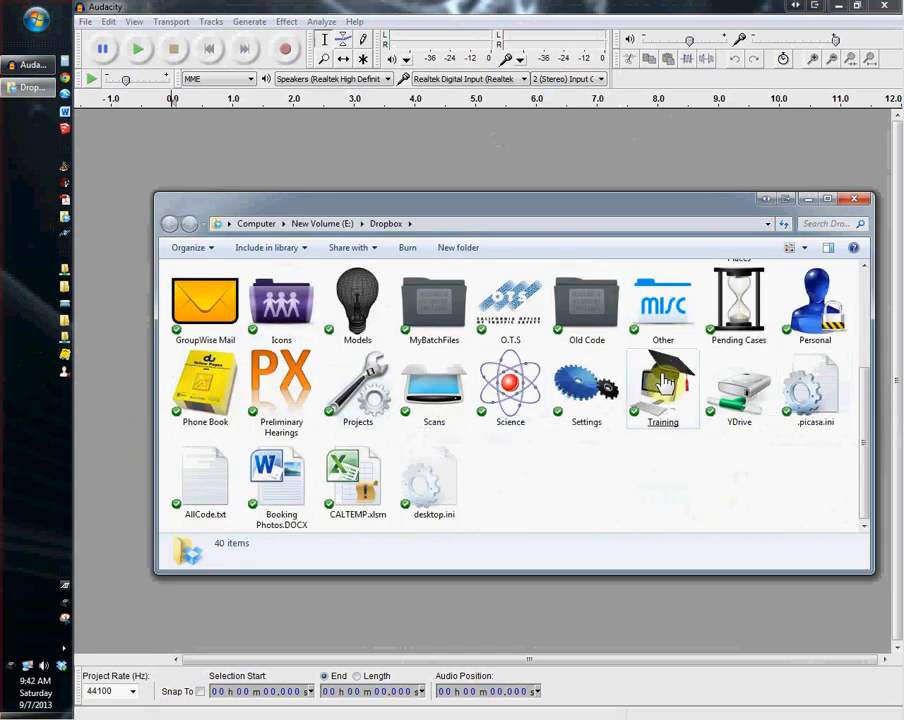
pyautogui.doubleClick(660, 400)
pyautogui.doubleClick(240, 312)
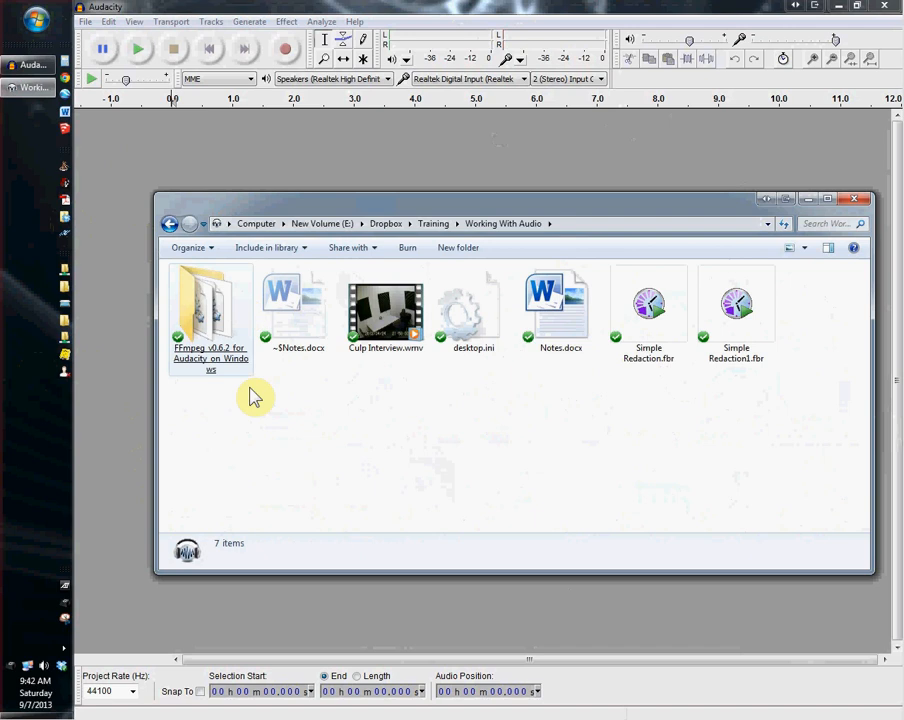
# Preview the interview WMV video in the media player, close it and import its audio into Audacity
pyautogui.click(394, 334)
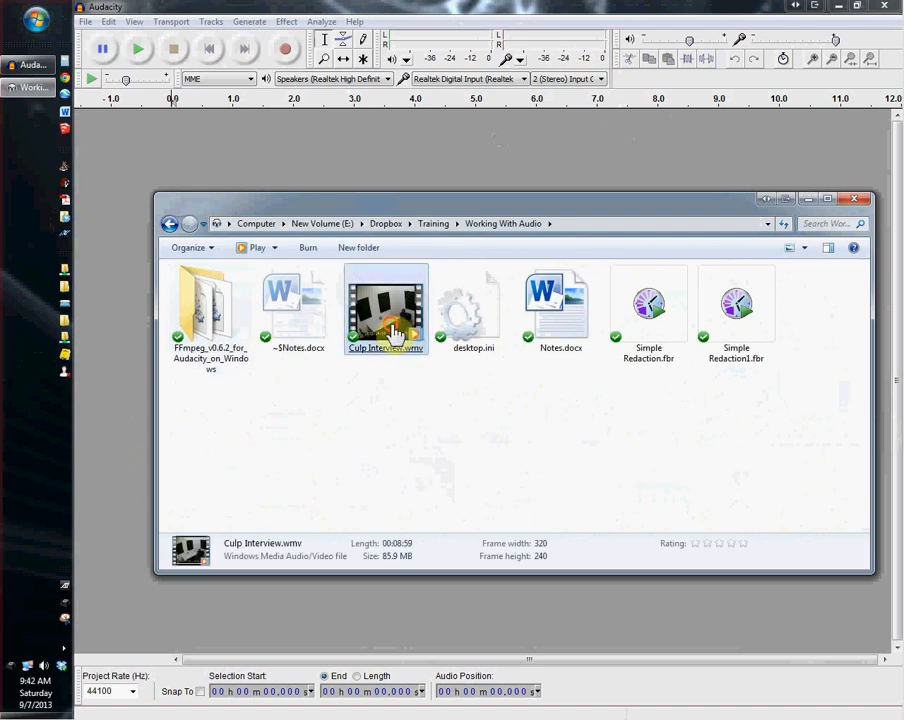
pyautogui.doubleClick(394, 334)
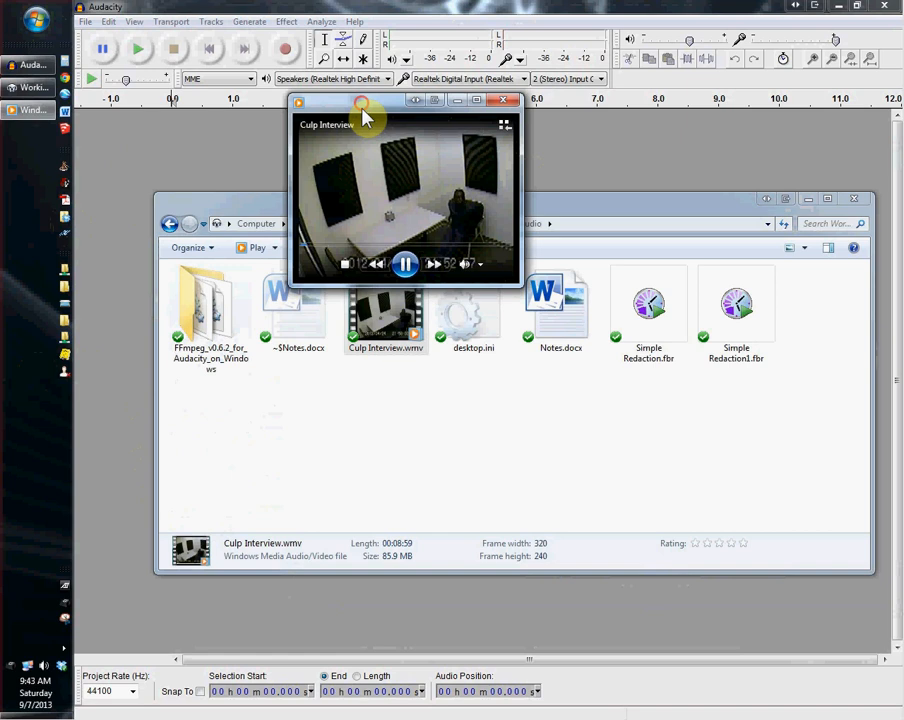
pyautogui.moveTo(362, 109); pyautogui.dragTo(360, 172)
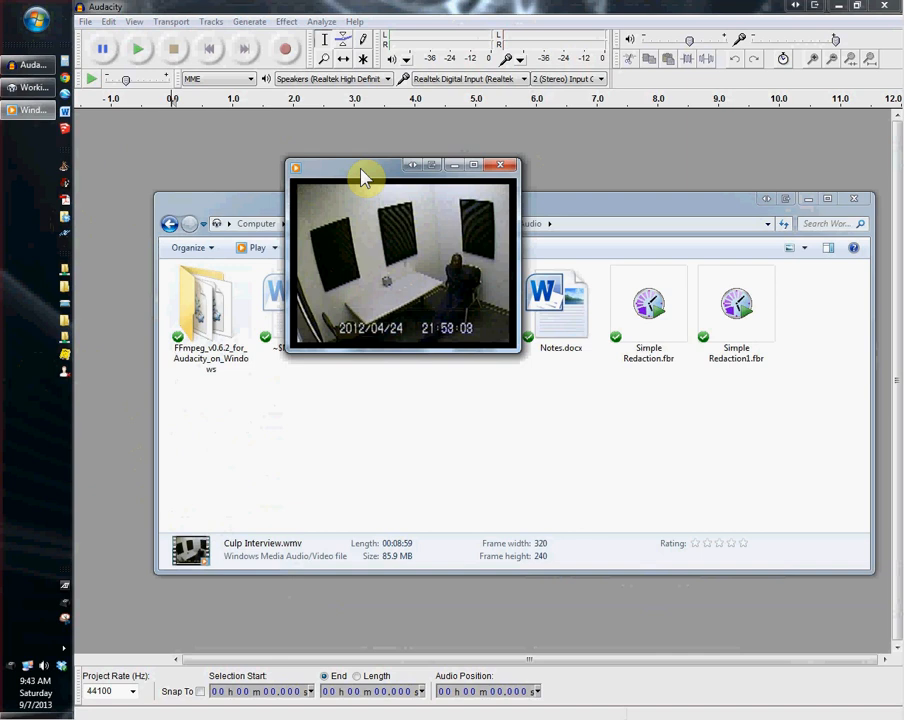
pyautogui.click(502, 170)
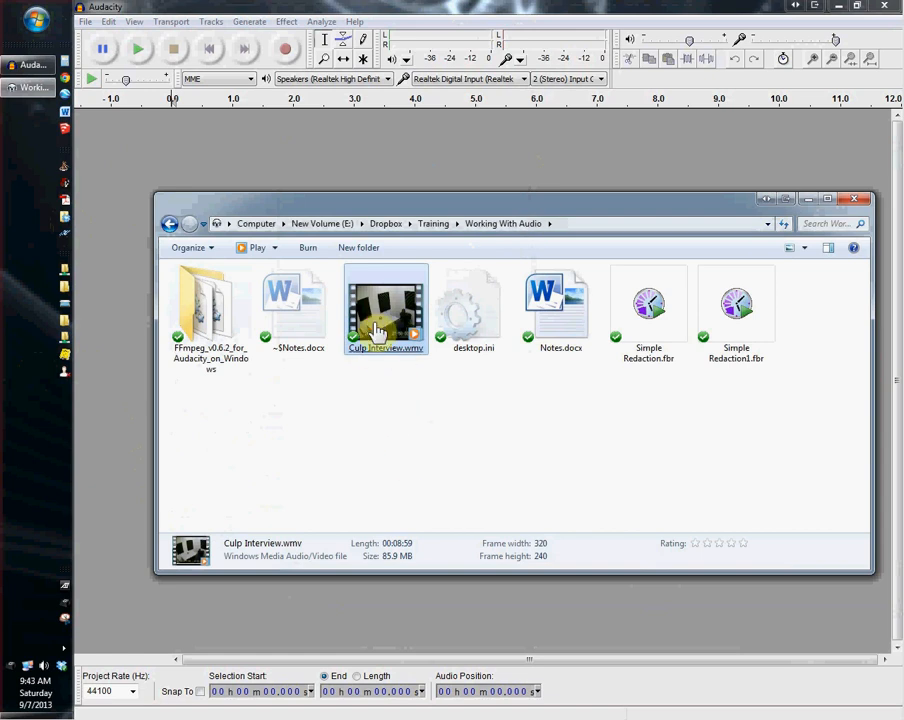
pyautogui.moveTo(476, 180); pyautogui.dragTo(480, 182)
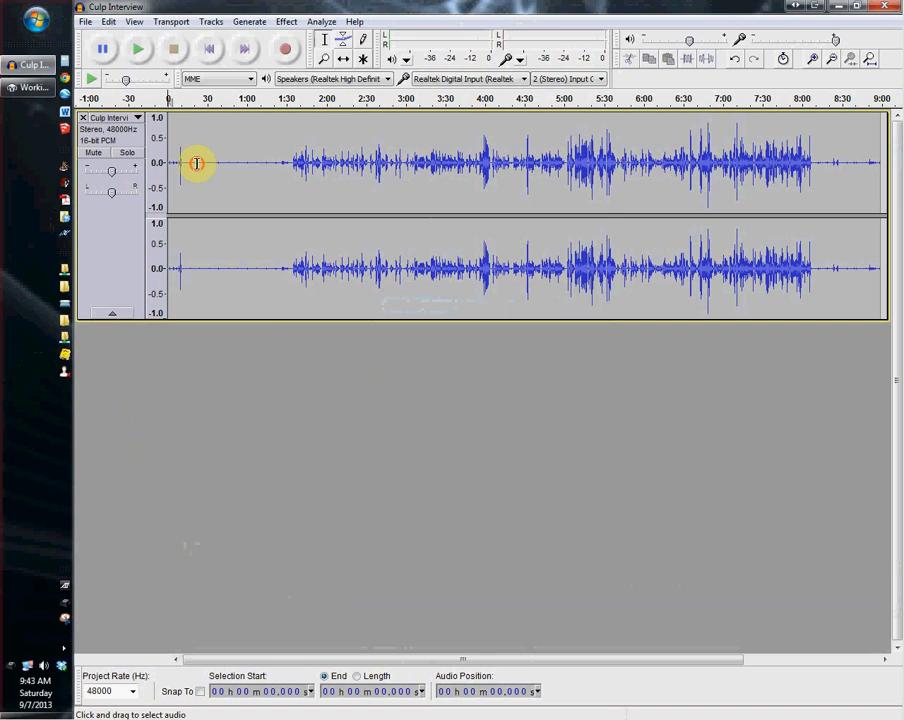
# Delete the quiet opening of the interview track, from 0 to about 1 min 33 s
pyautogui.moveTo(197, 161); pyautogui.dragTo(290, 165)
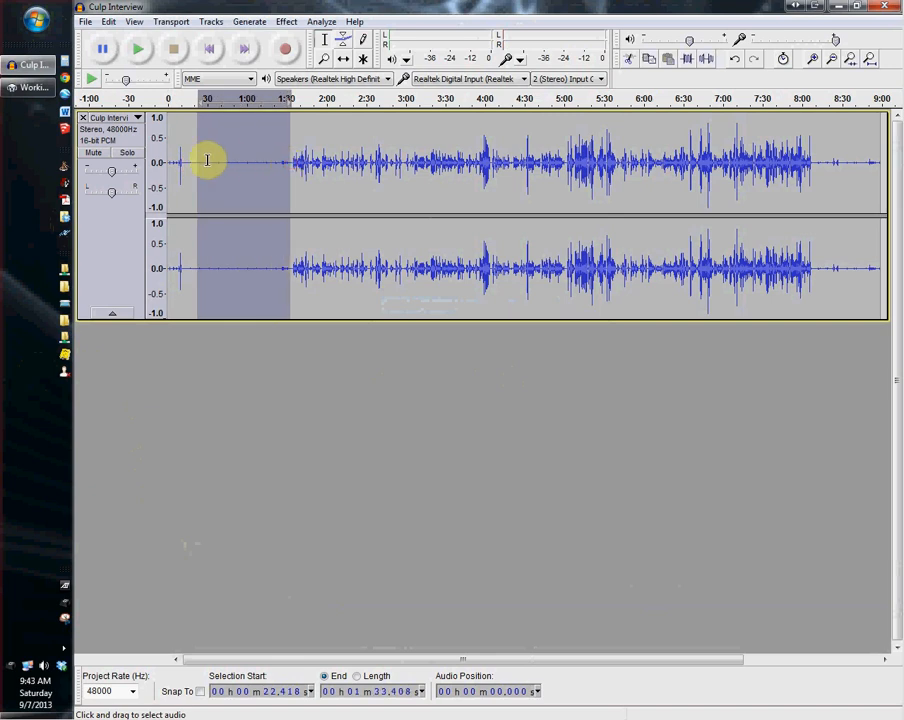
pyautogui.moveTo(200, 164); pyautogui.dragTo(172, 166)
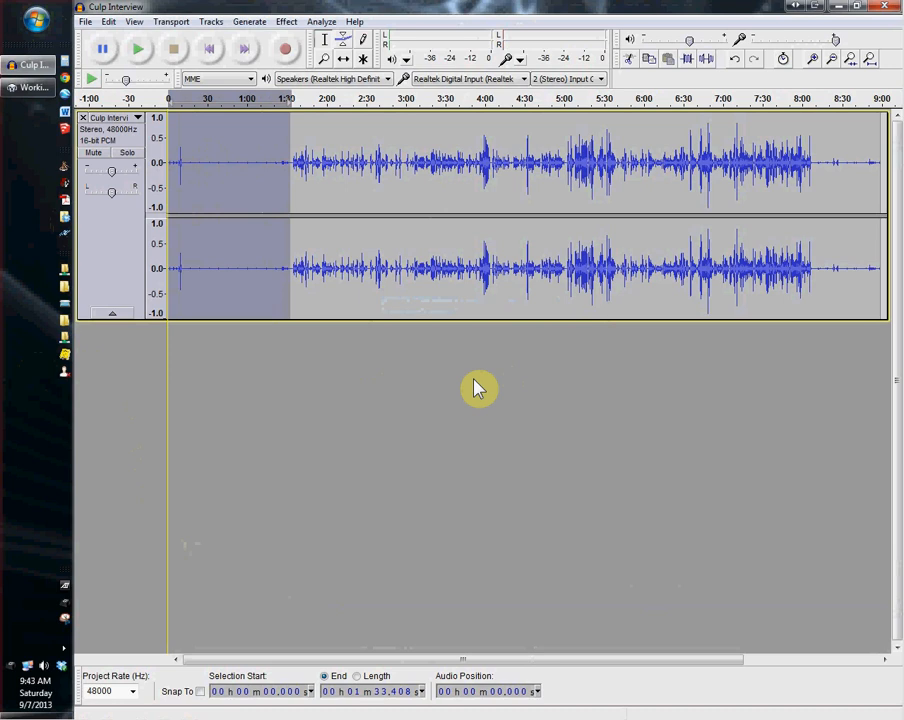
pyautogui.press('Delete')
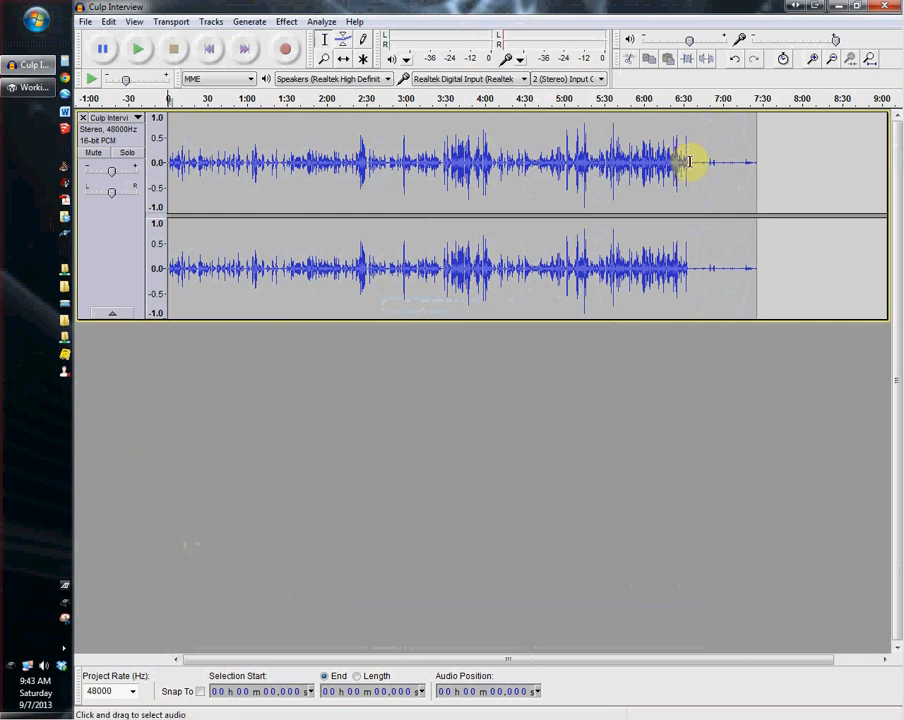
# Delete the quiet ending of the interview track, from about 6 min 34 s to the end
pyautogui.moveTo(689, 161); pyautogui.dragTo(766, 156)
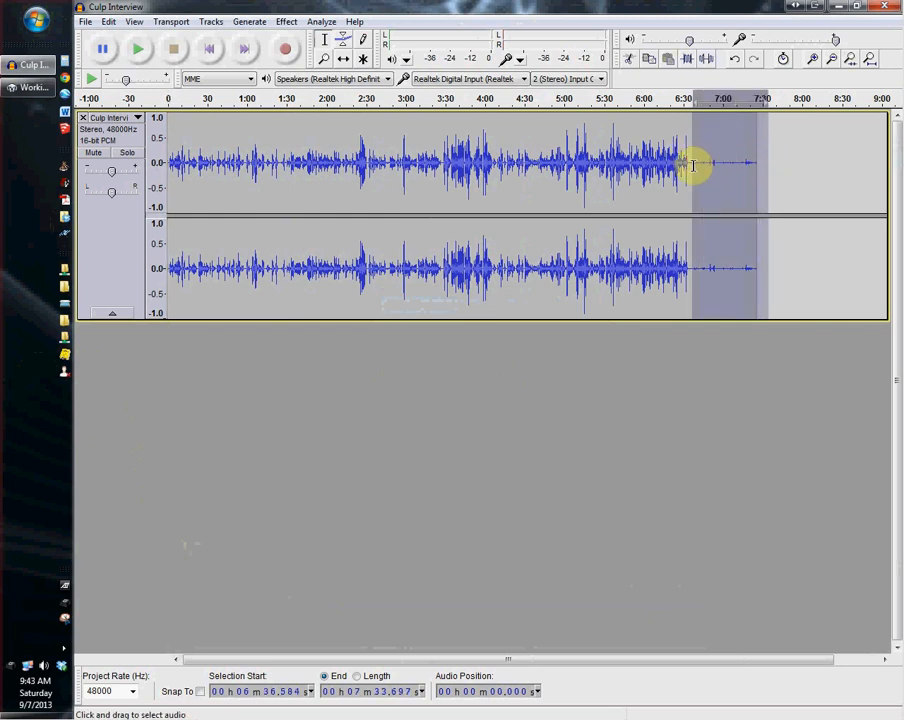
pyautogui.moveTo(702, 169); pyautogui.dragTo(698, 170)
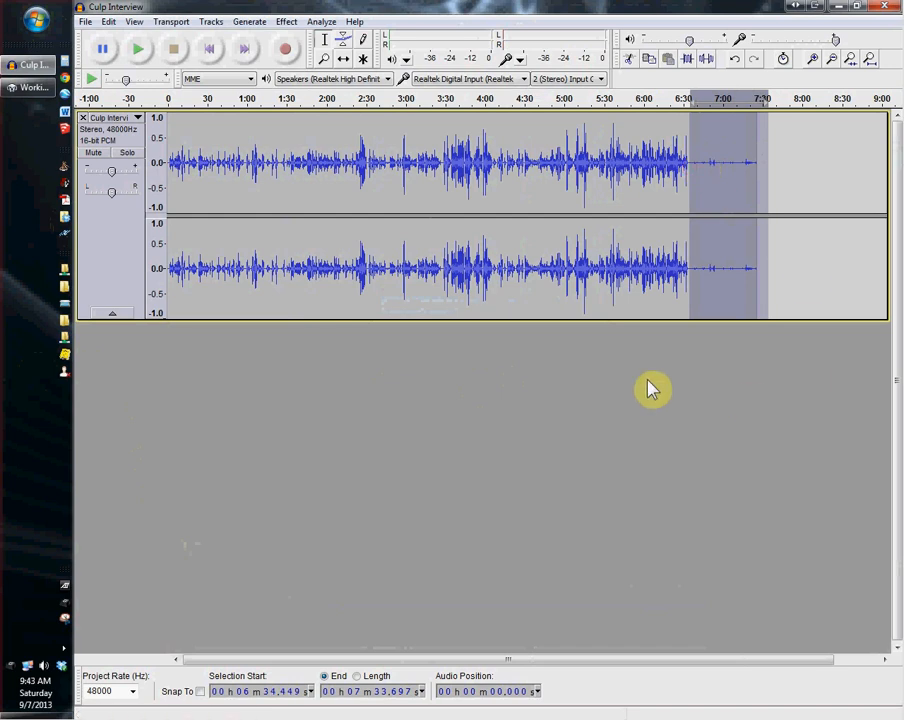
pyautogui.press('Delete')
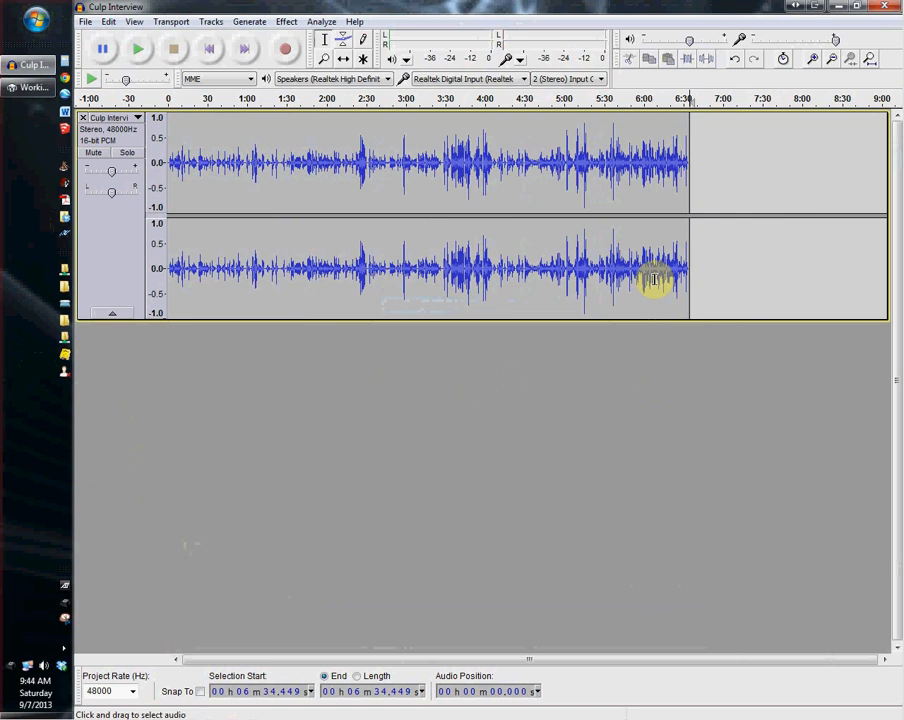
# Play the last part of the track from about 6:11, 6:20 and 6:18, and pause playback
pyautogui.press('ctrl')
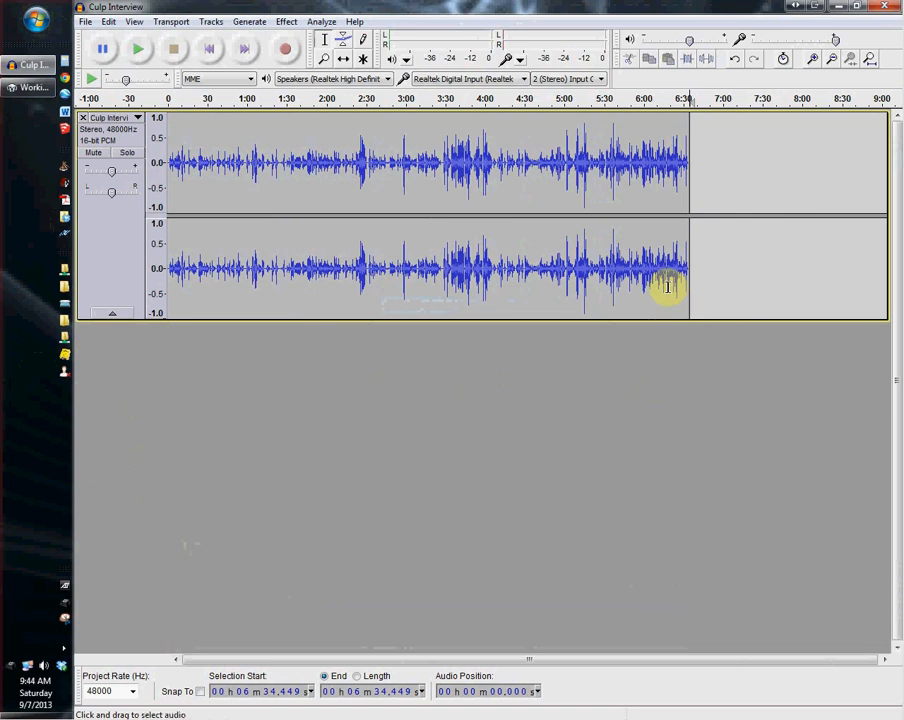
pyautogui.scroll(3, 668, 287)
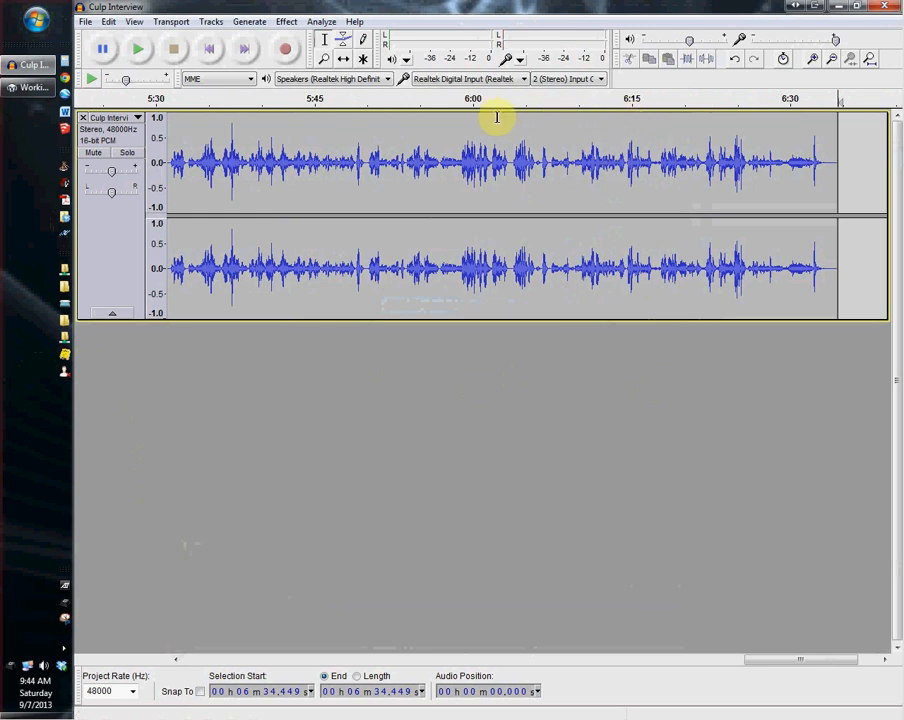
pyautogui.click(585, 98)
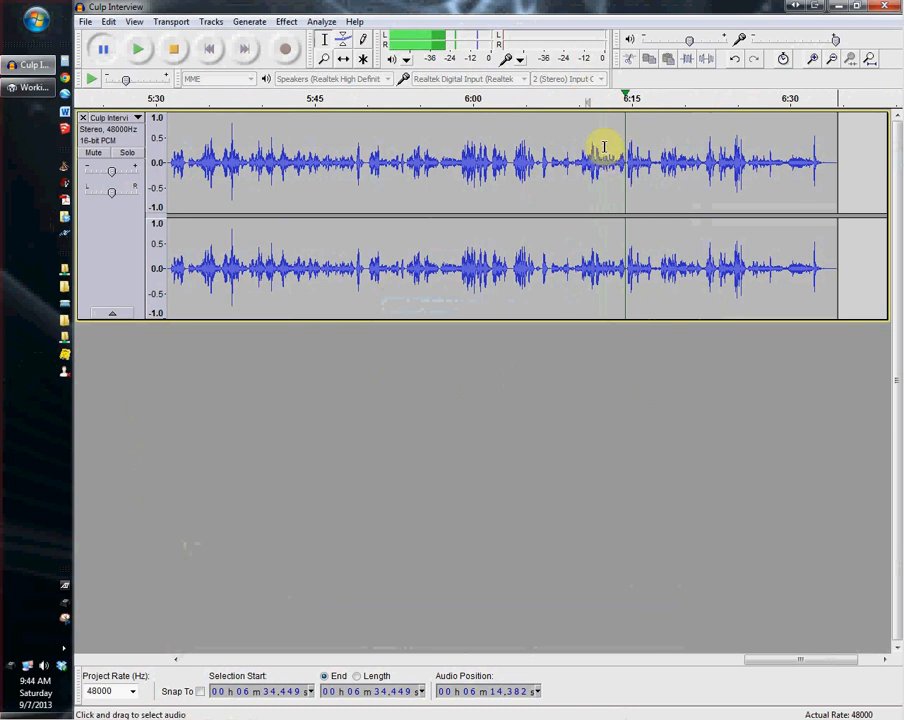
pyautogui.click(684, 100)
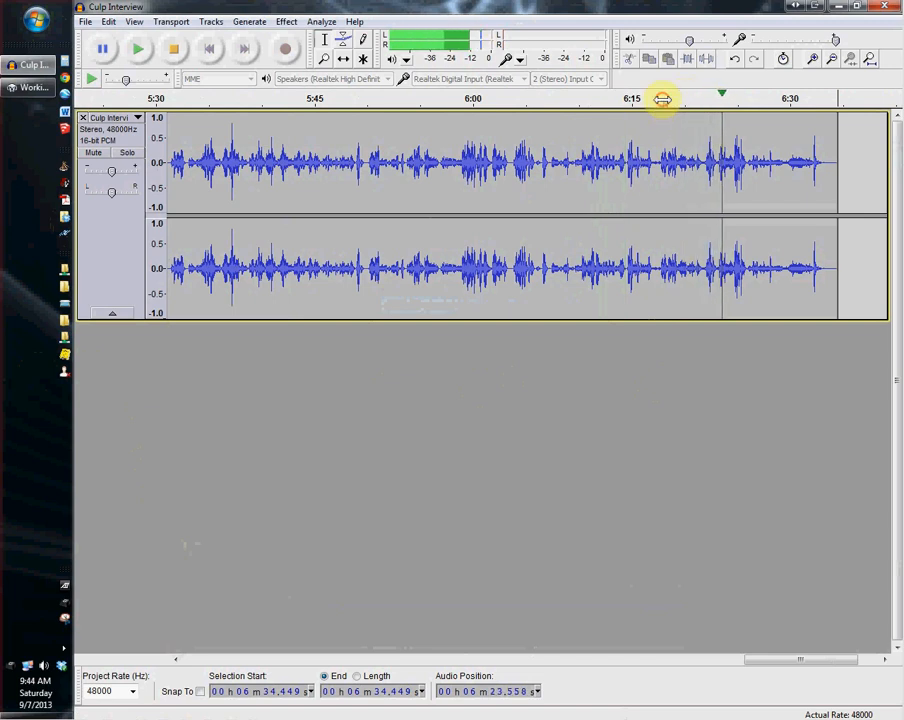
pyautogui.click(662, 99)
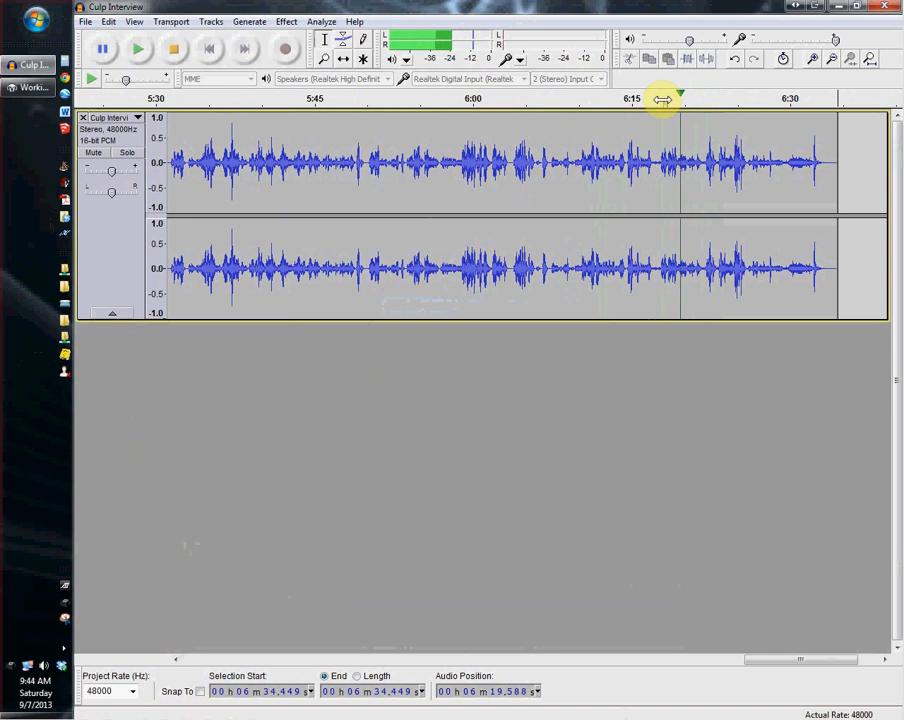
pyautogui.press('p')
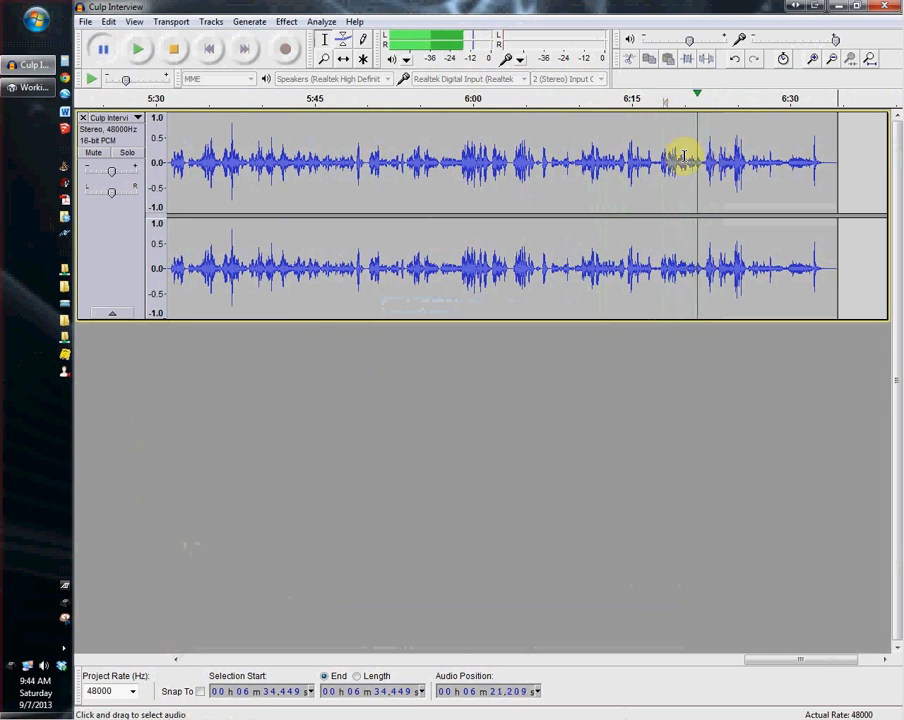
# Replay short stretches between about 6:18 and 6:22 to pinpoint where the spoken passage starts, and pause playback
pyautogui.keyDown('ctrl'); pyautogui.scroll(2, 670, 160); pyautogui.keyUp('ctrl')
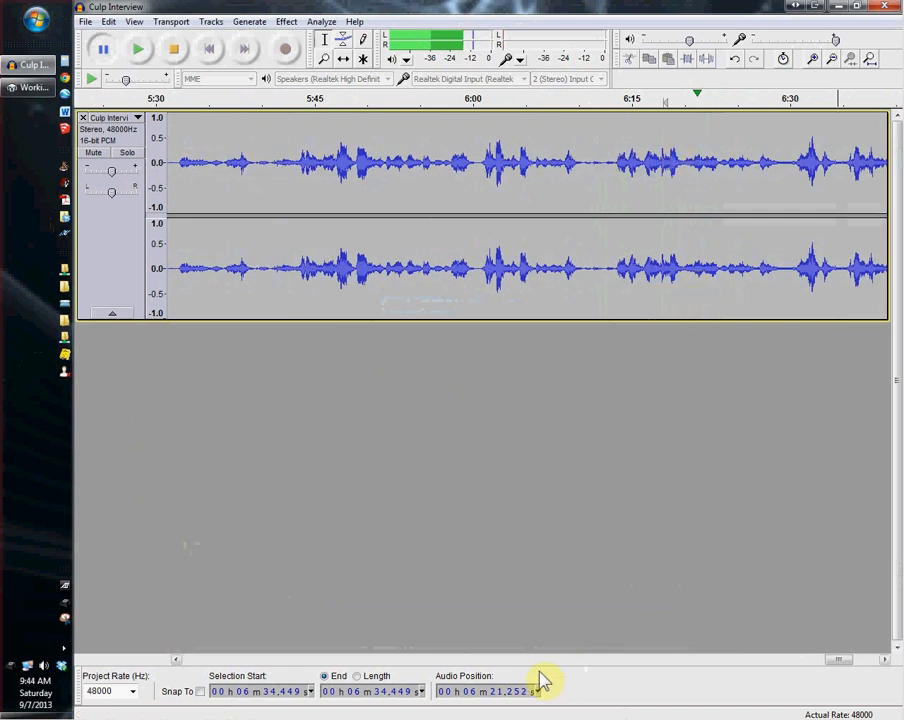
pyautogui.moveTo(838, 669); pyautogui.dragTo(852, 670)
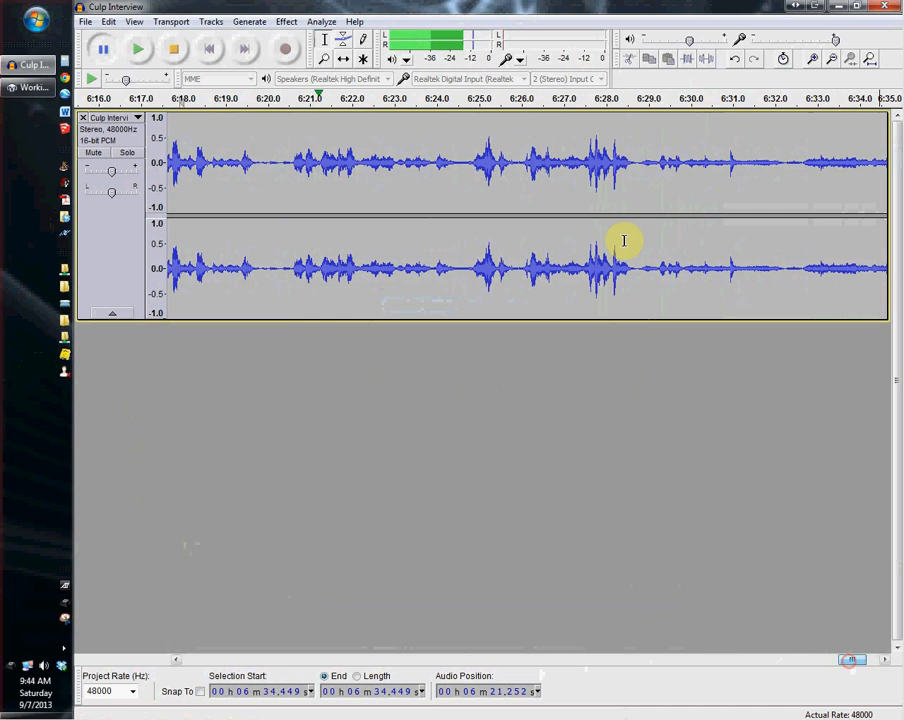
pyautogui.click(486, 98)
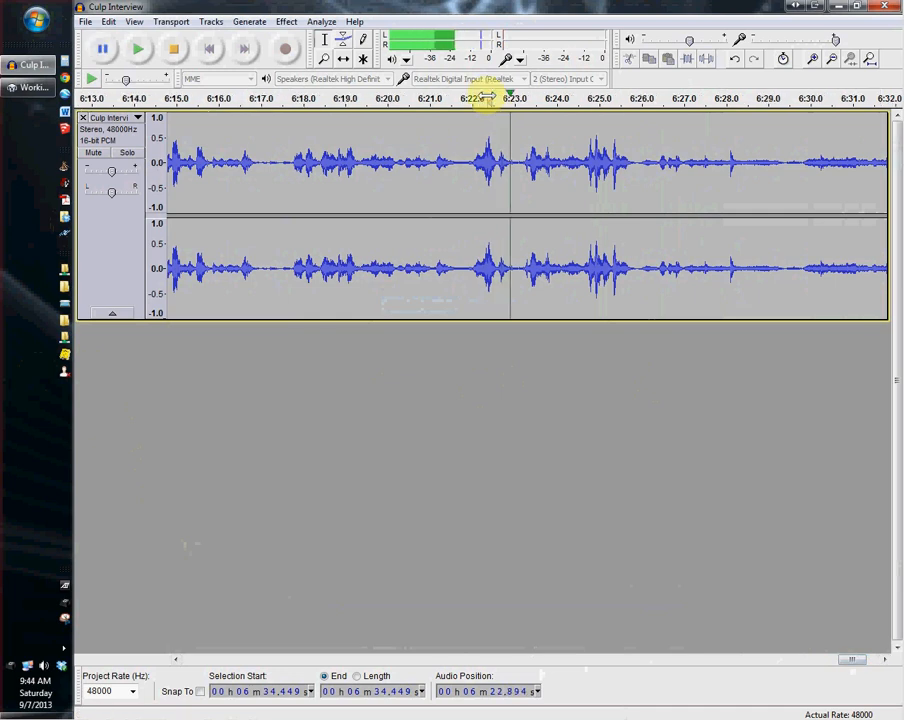
pyautogui.click(288, 99)
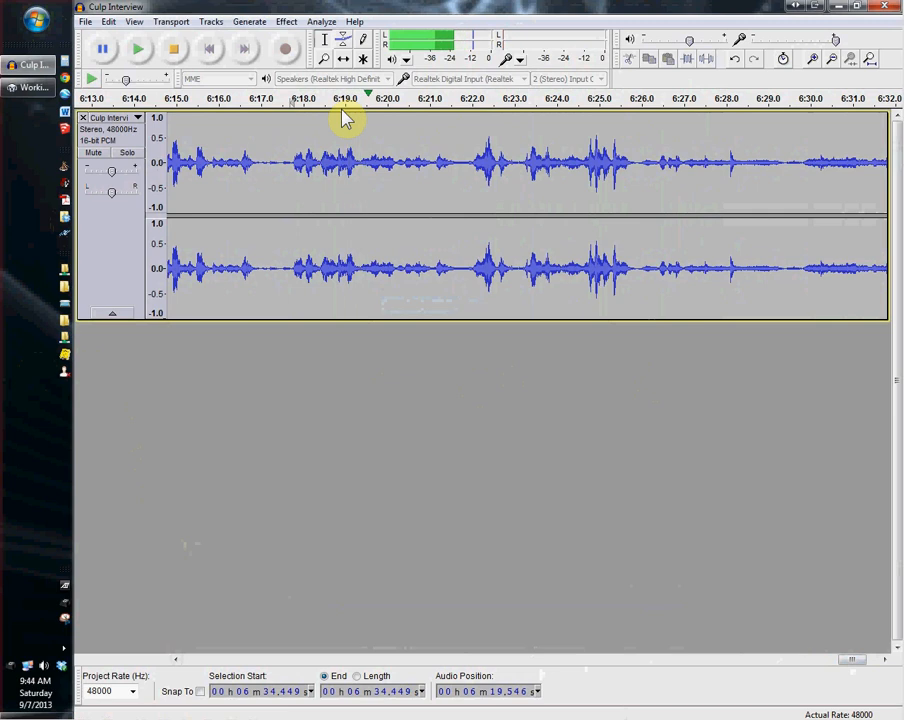
pyautogui.press('p')
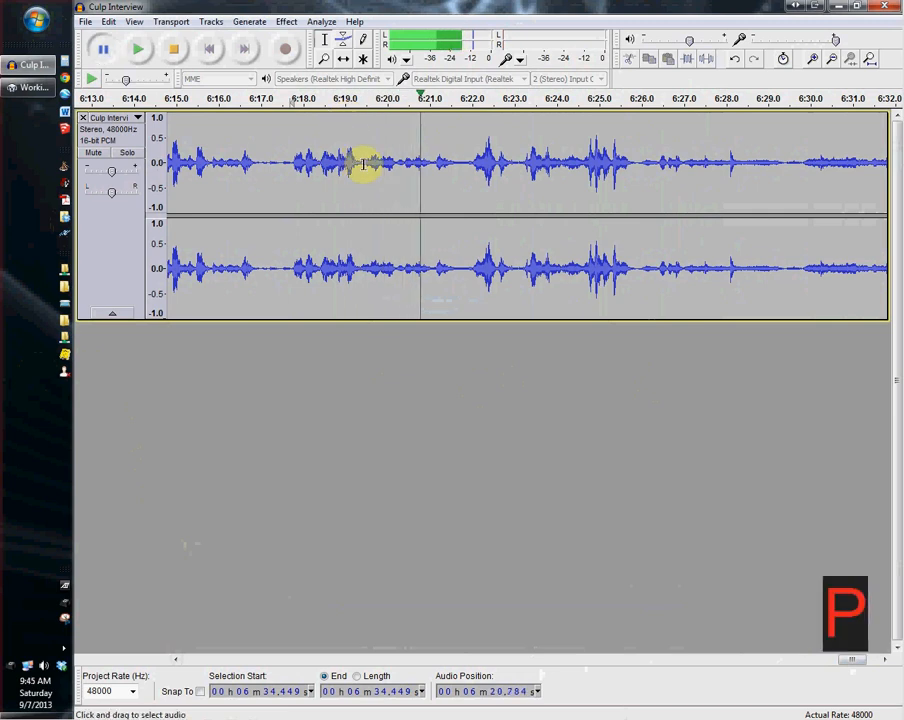
pyautogui.click(366, 100)
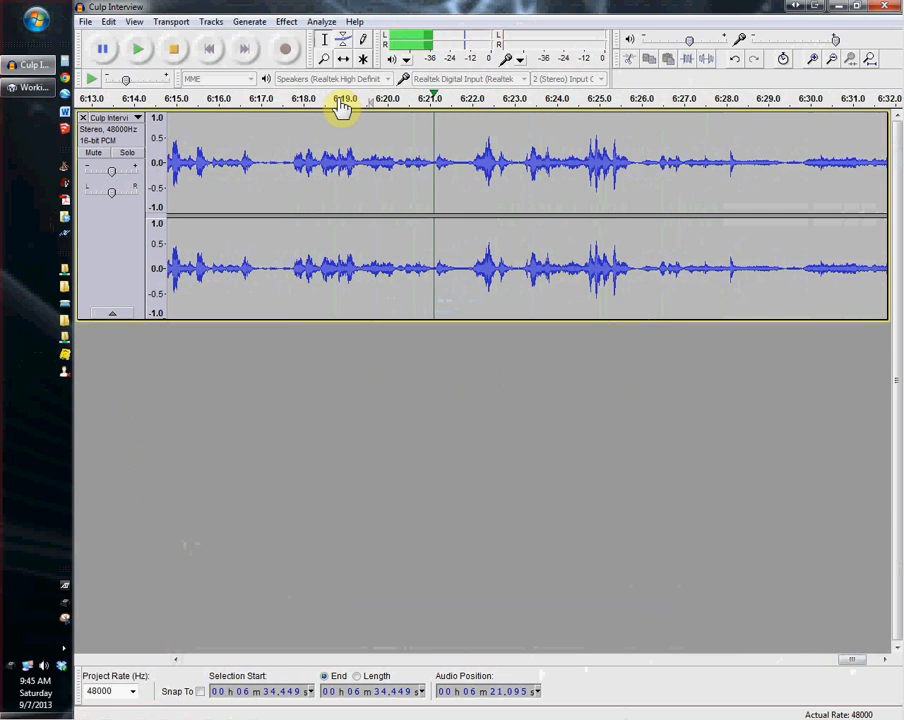
pyautogui.click(332, 98)
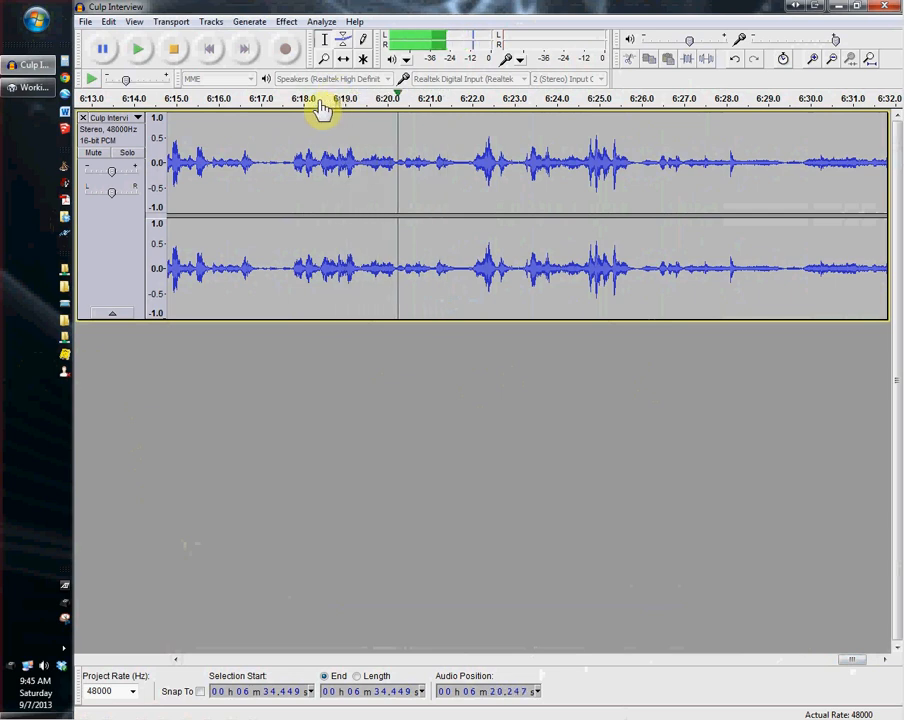
pyautogui.click(312, 99)
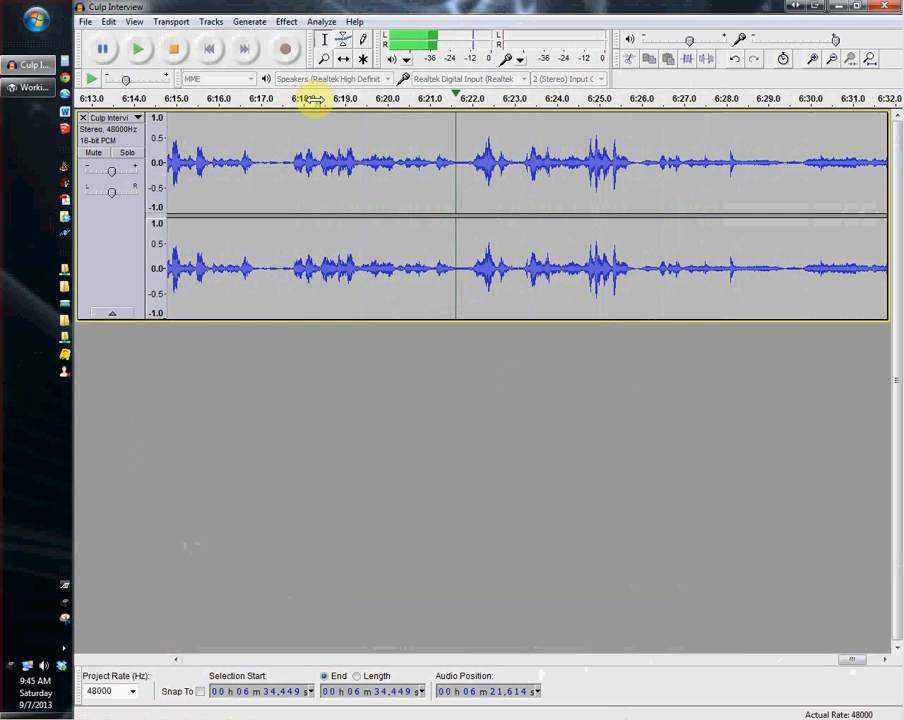
pyautogui.press('p')
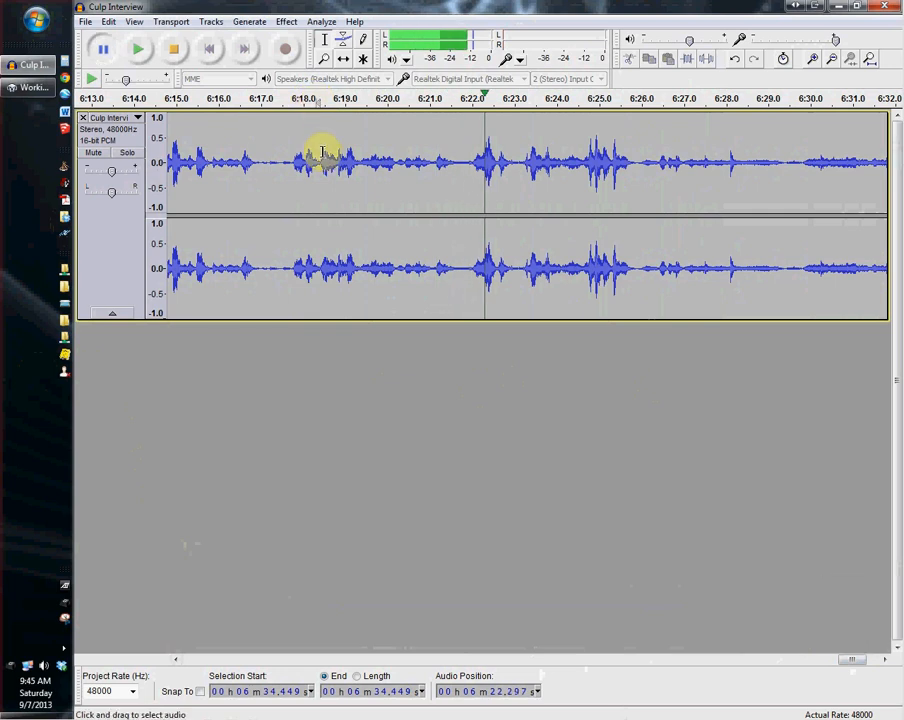
# Select the spoken passage from about 6:18.4 to 6:22.0, playing it back to check its boundaries
pyautogui.moveTo(321, 156); pyautogui.dragTo(531, 158)
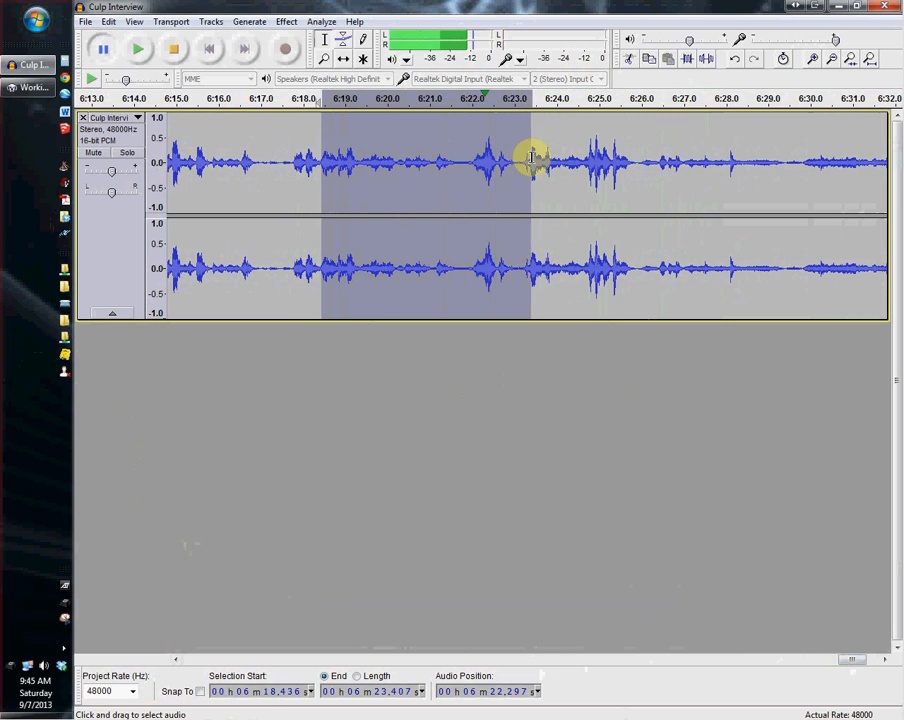
pyautogui.click(417, 104)
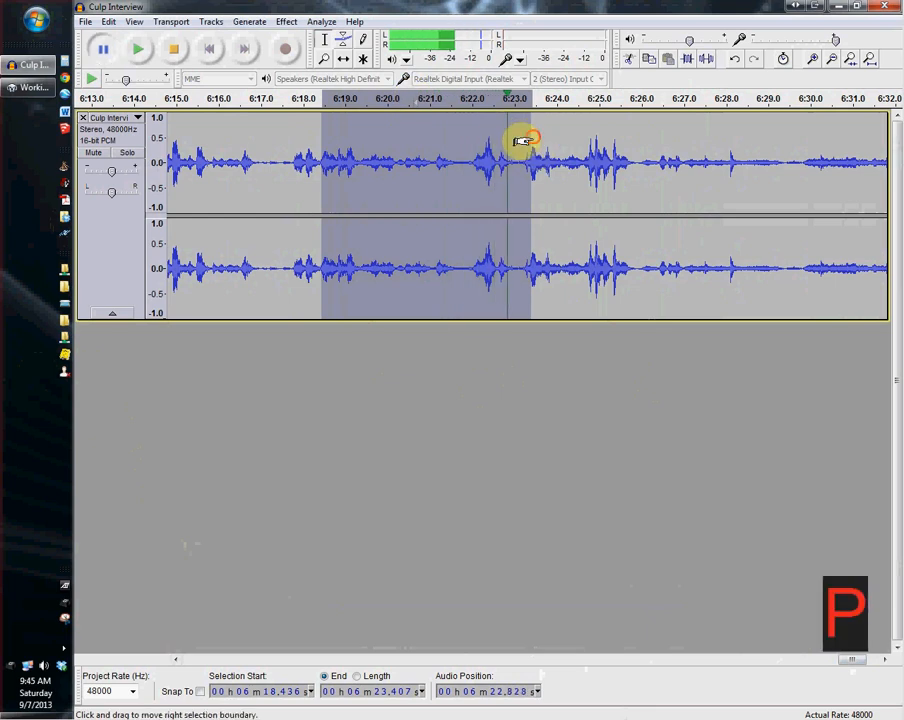
pyautogui.moveTo(529, 141); pyautogui.dragTo(458, 145)
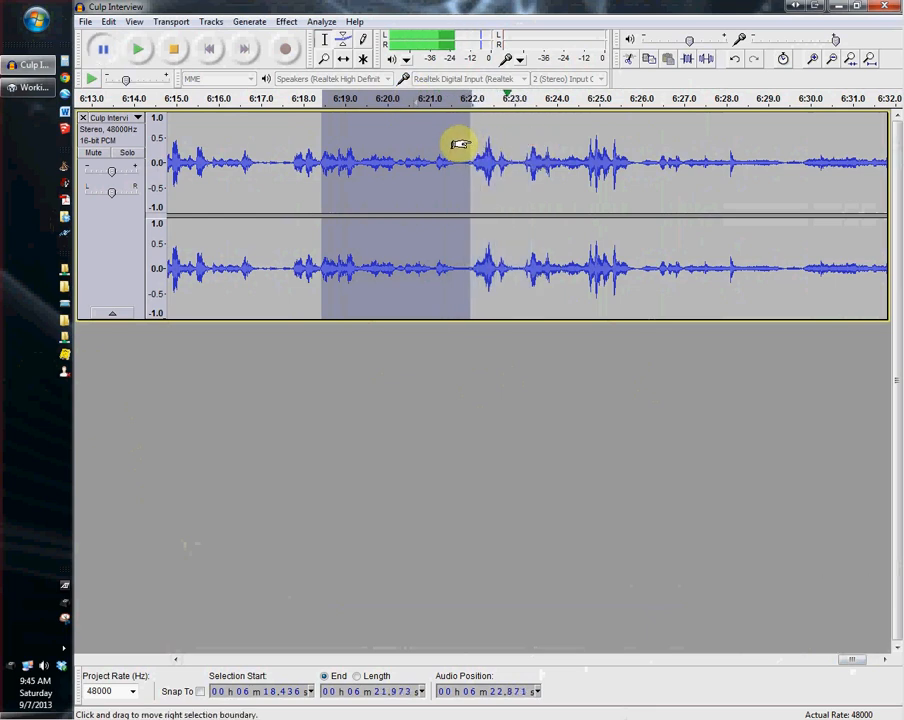
pyautogui.click(326, 100)
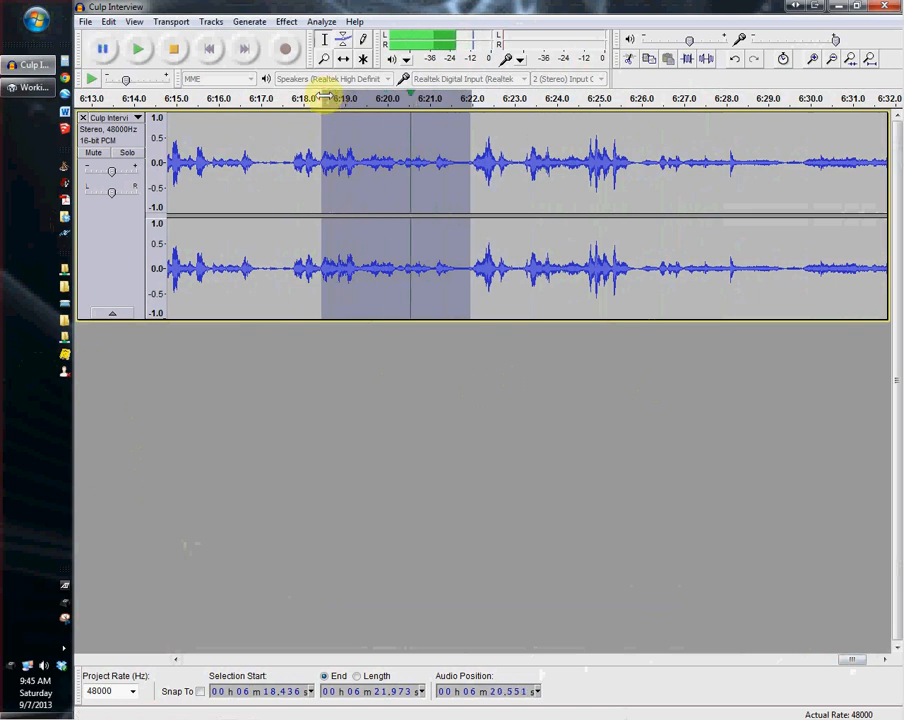
pyautogui.press('p')
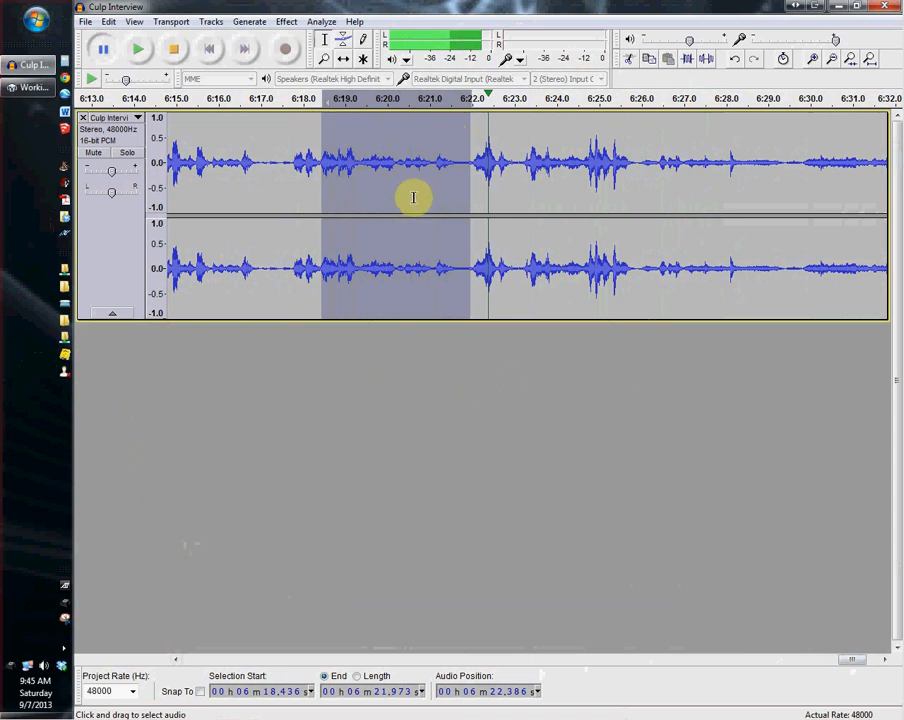
pyautogui.click(251, 22)
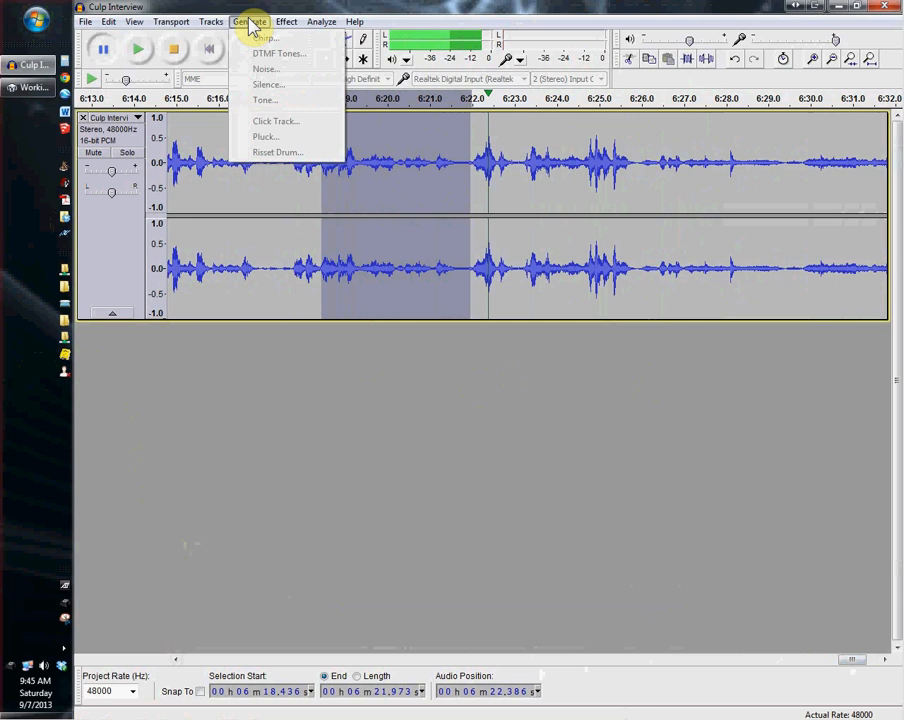
pyautogui.click(249, 16)
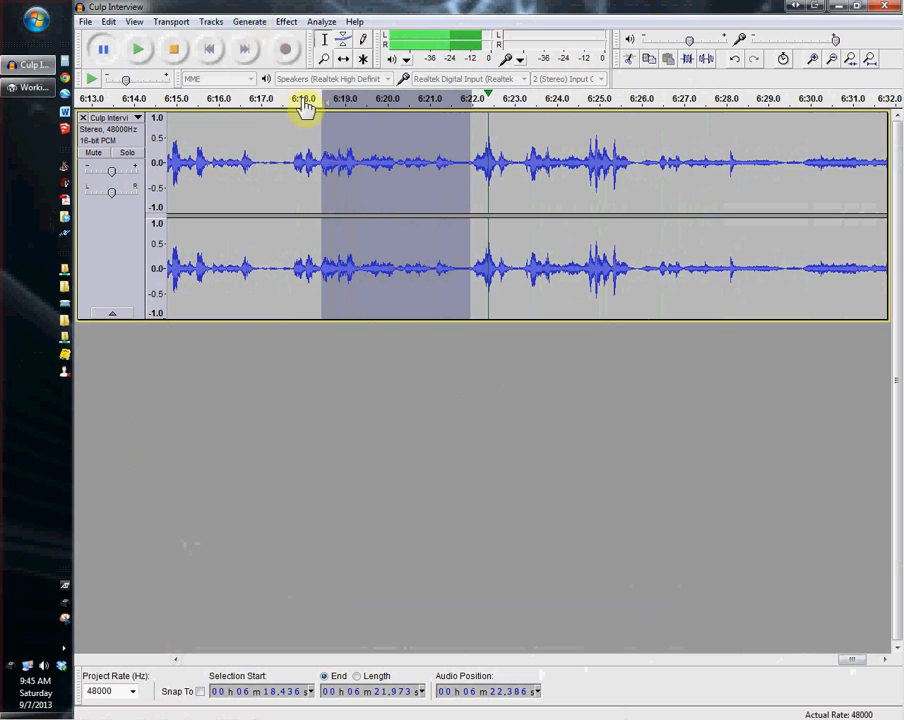
pyautogui.click(251, 22)
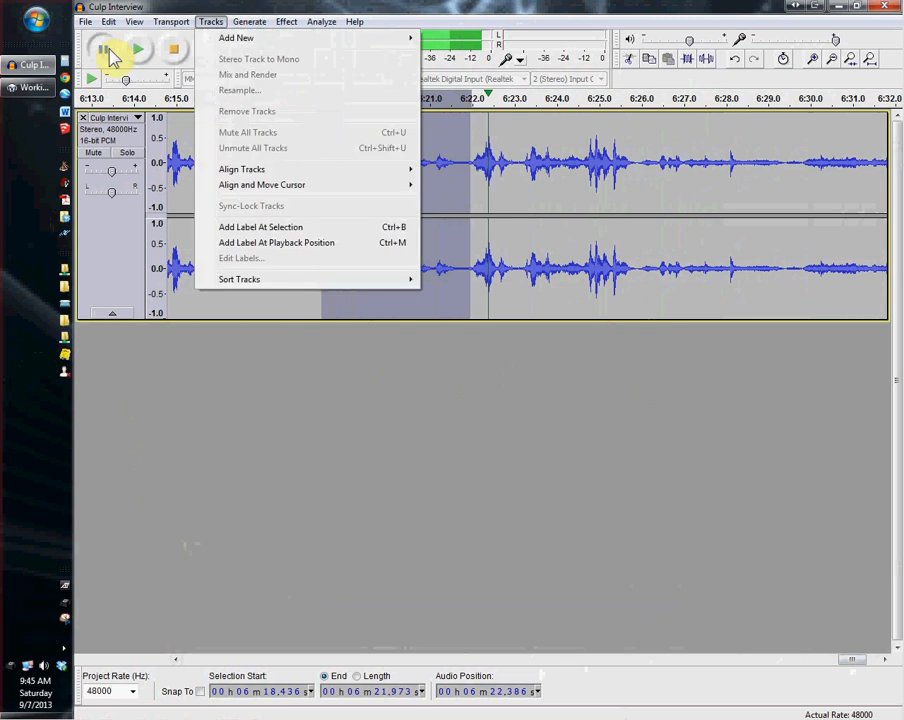
pyautogui.click(172, 14)
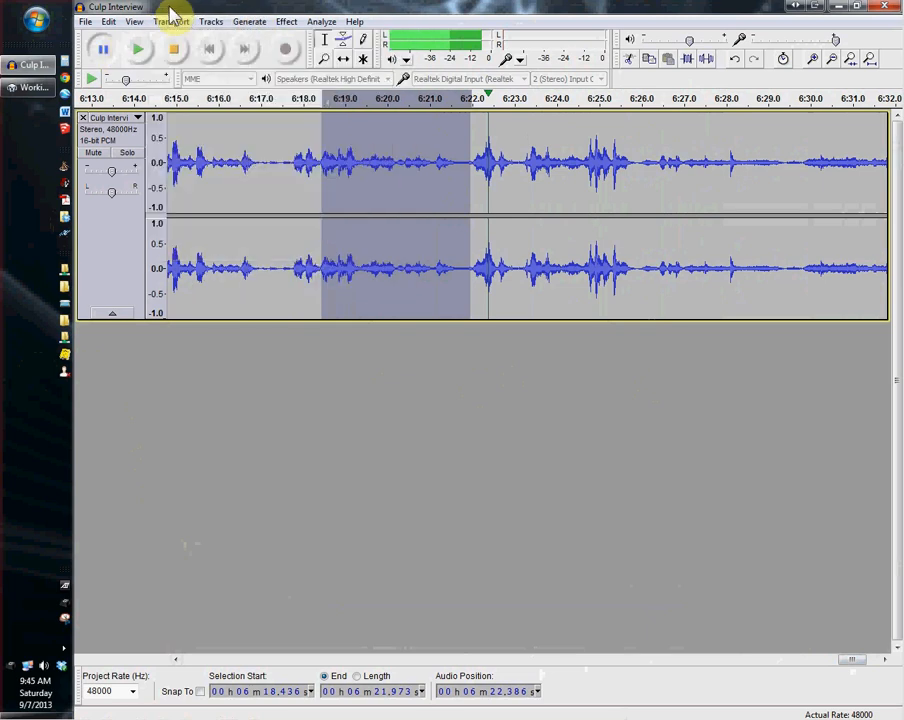
# Stop the paused playback and replace the selected passage with generated white noise at amplitude 0.2
pyautogui.click(174, 48)
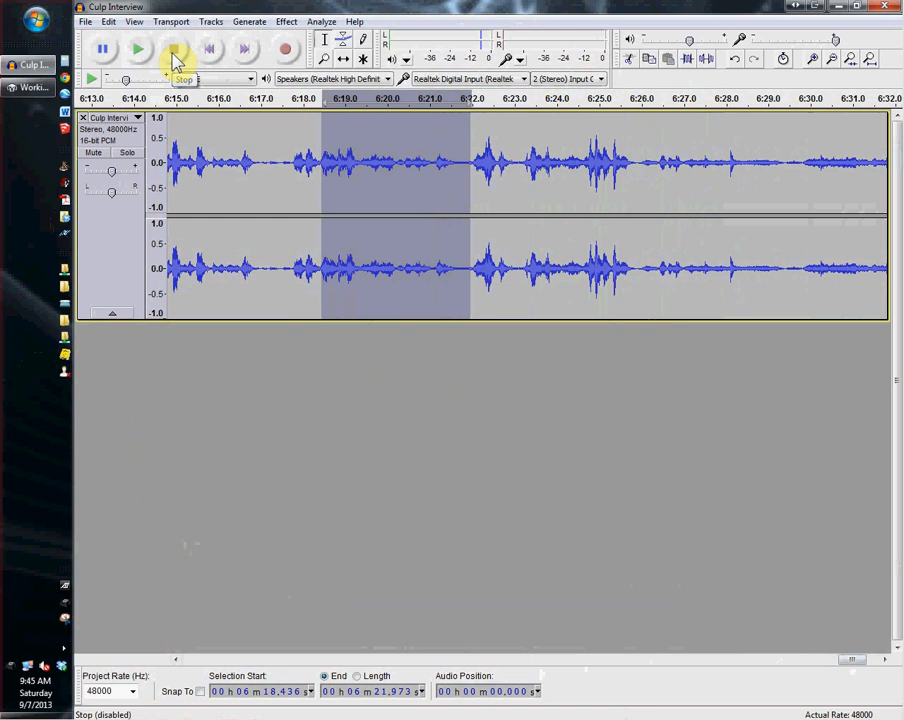
pyautogui.click(238, 22)
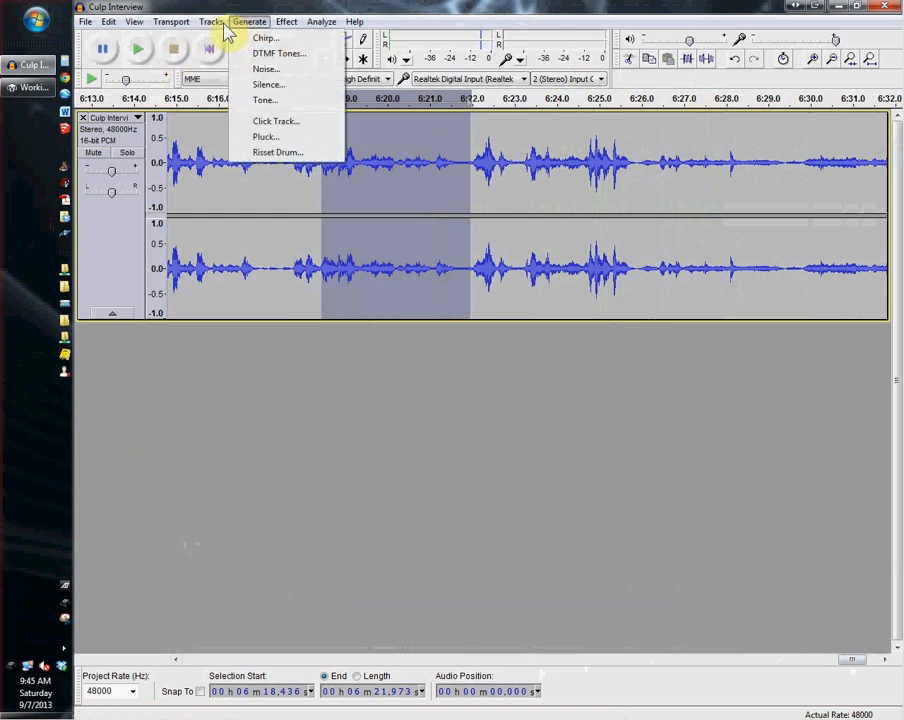
pyautogui.moveTo(214, 24)
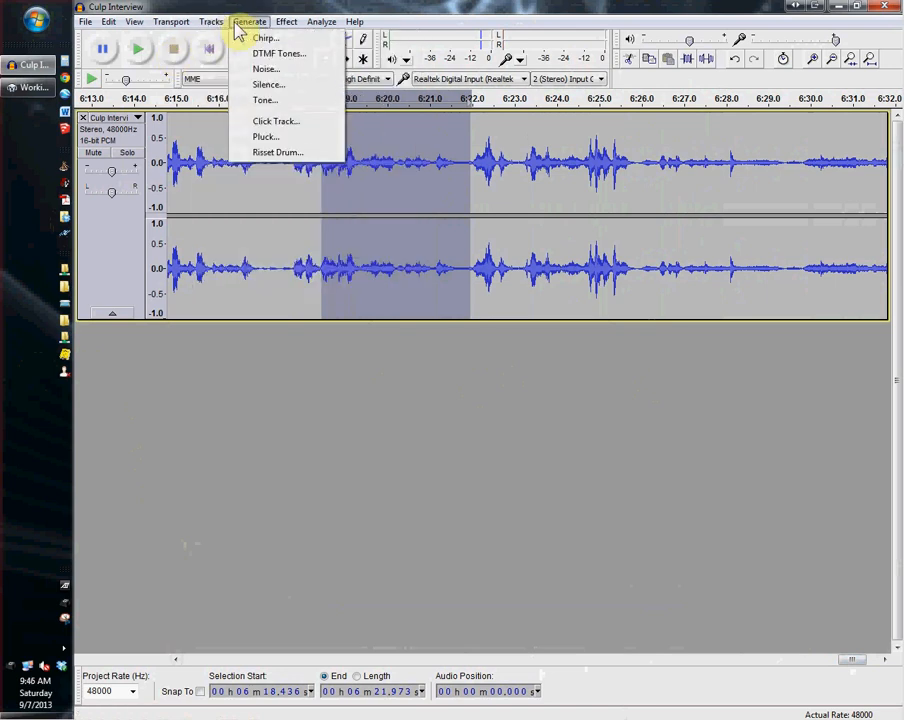
pyautogui.click(265, 70)
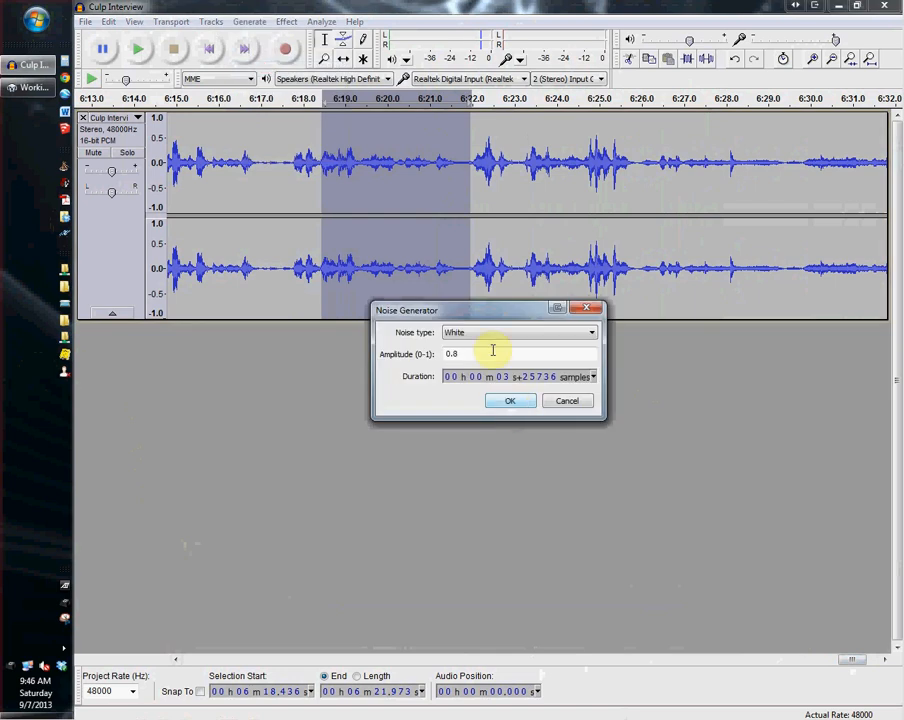
pyautogui.moveTo(487, 316); pyautogui.dragTo(492, 295)
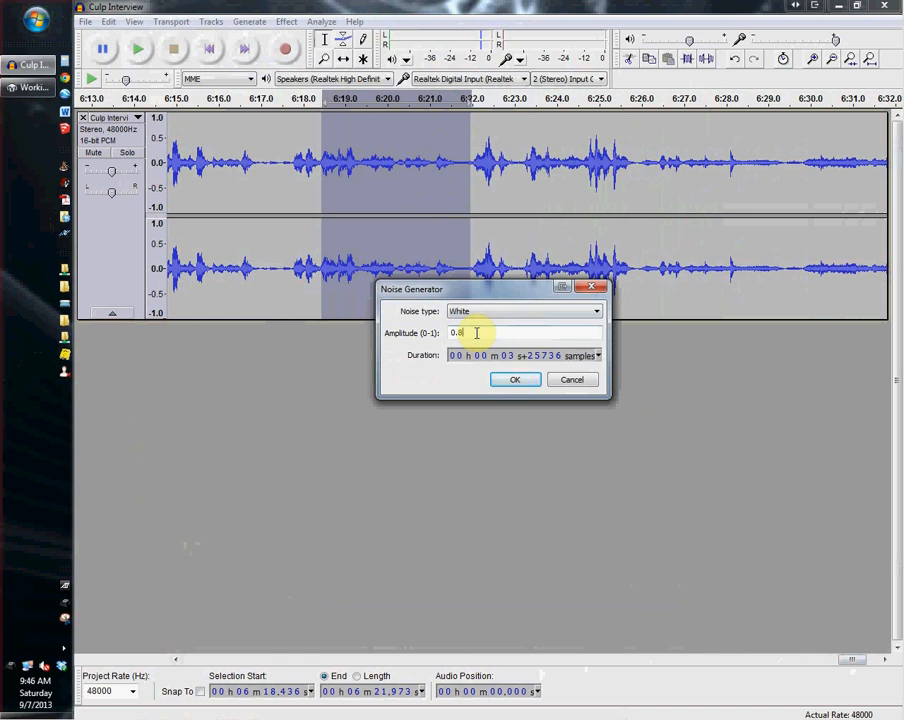
pyautogui.press('BackSpace')
pyautogui.write('2')
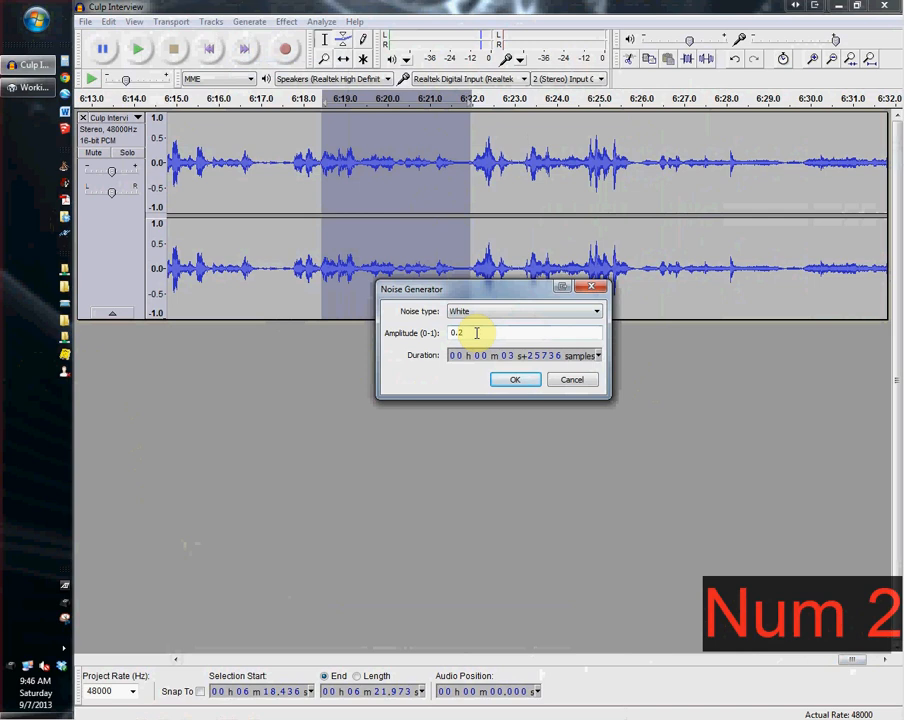
pyautogui.click(512, 385)
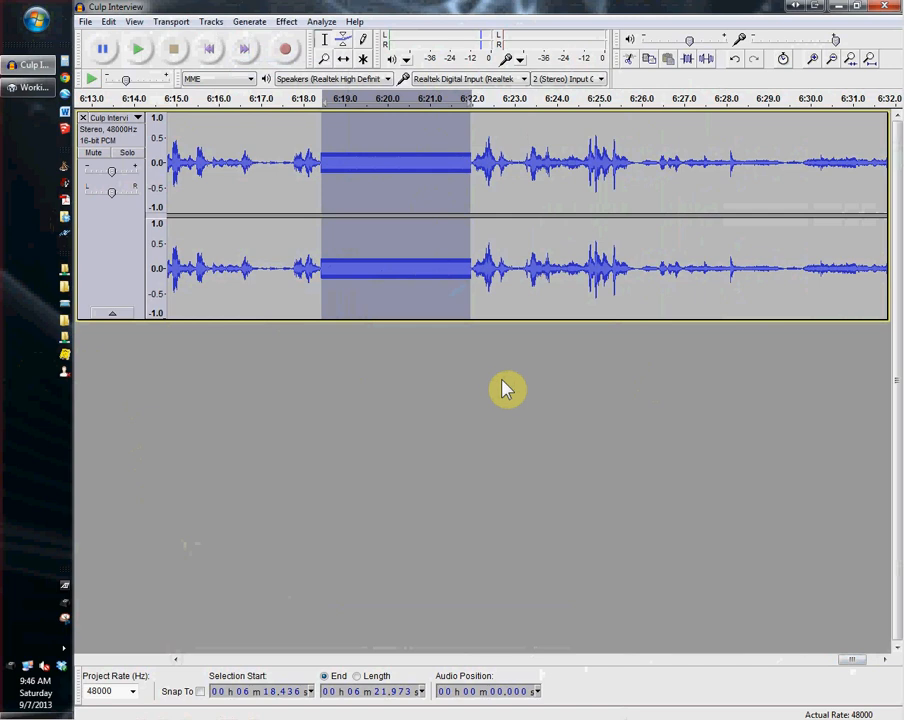
# Play the track from about 6:17 through the redacted passage to check it, and stop playback
pyautogui.click(262, 163)
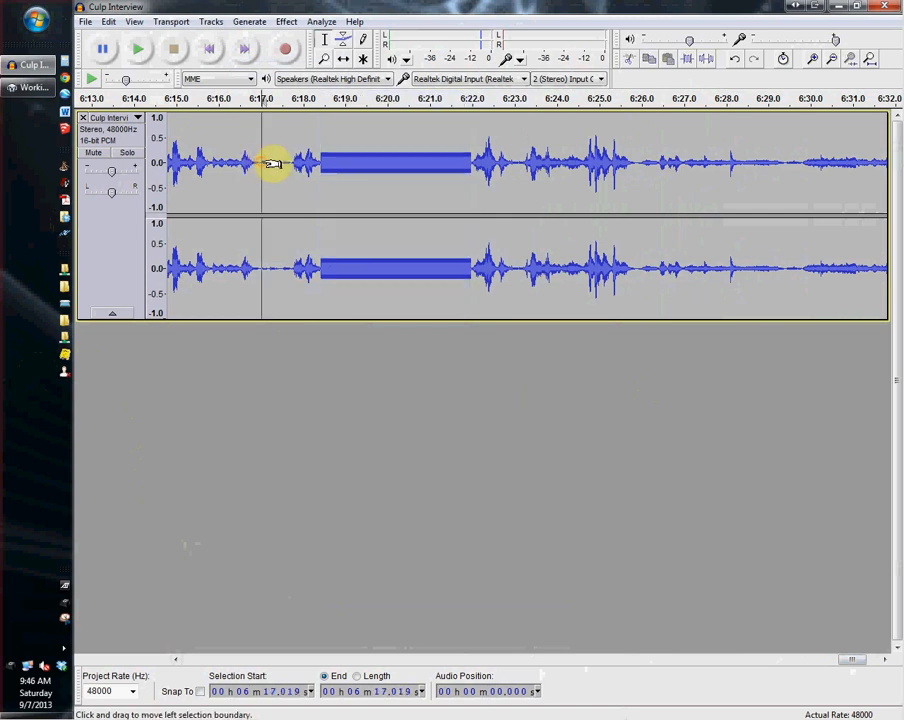
pyautogui.click(139, 52)
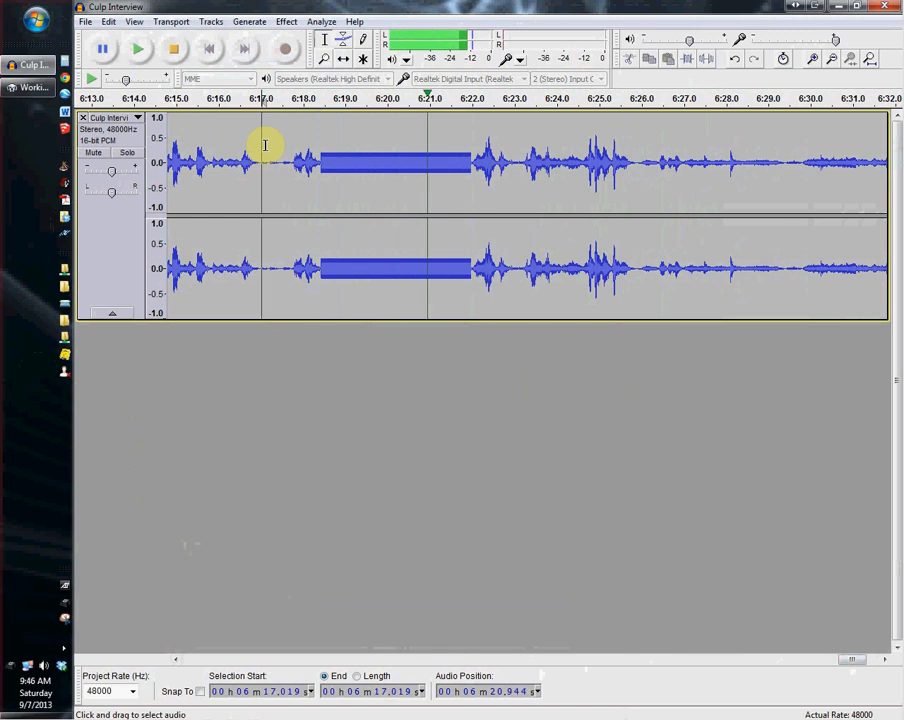
pyautogui.click(102, 52)
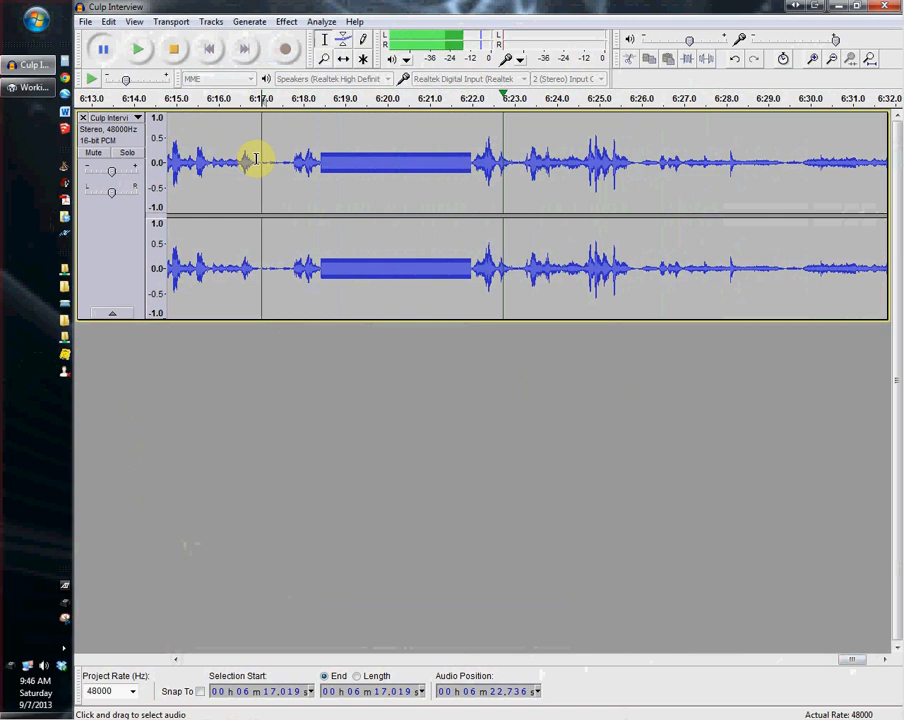
pyautogui.keyDown('ctrl'); pyautogui.scroll(-1, 260, 161); pyautogui.keyUp('ctrl')
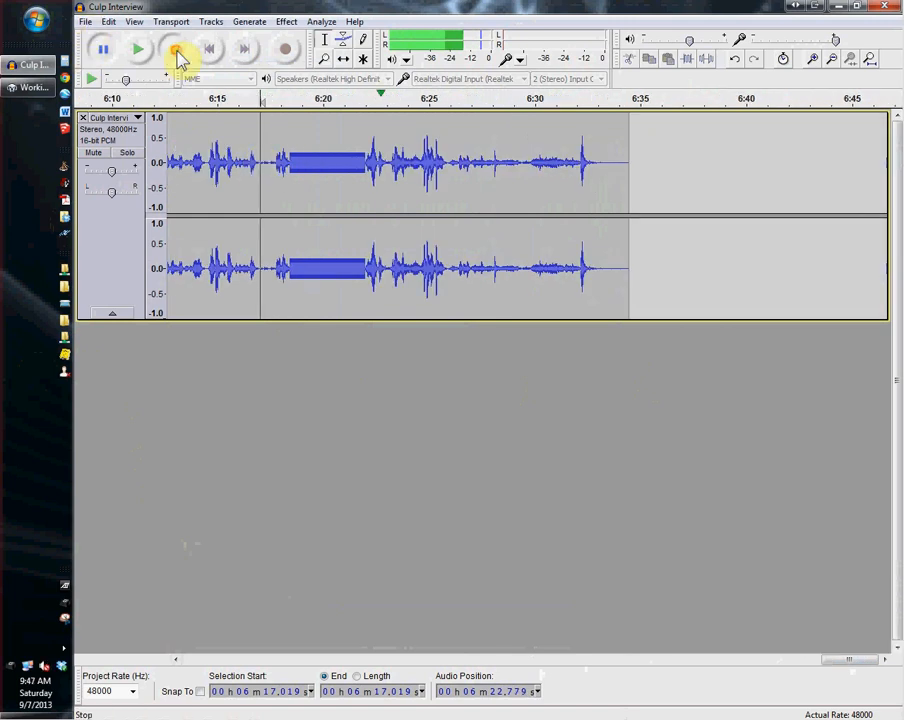
pyautogui.click(174, 50)
# Start exporting the whole project and choose the Working With Audio folder inside Dropbox's Training folder as the destination
pyautogui.click(88, 24)
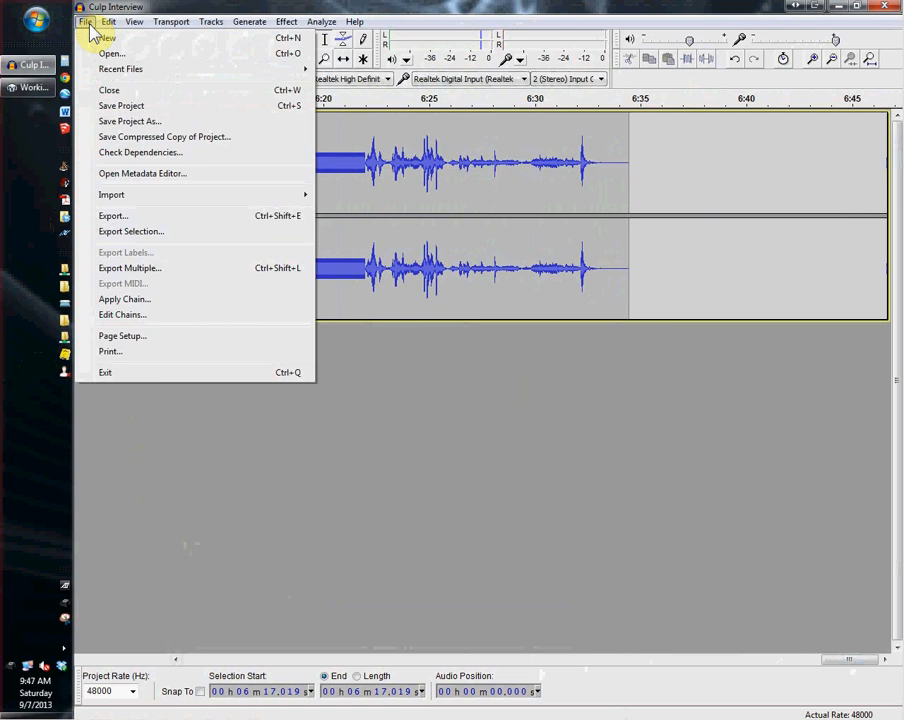
pyautogui.click(125, 216)
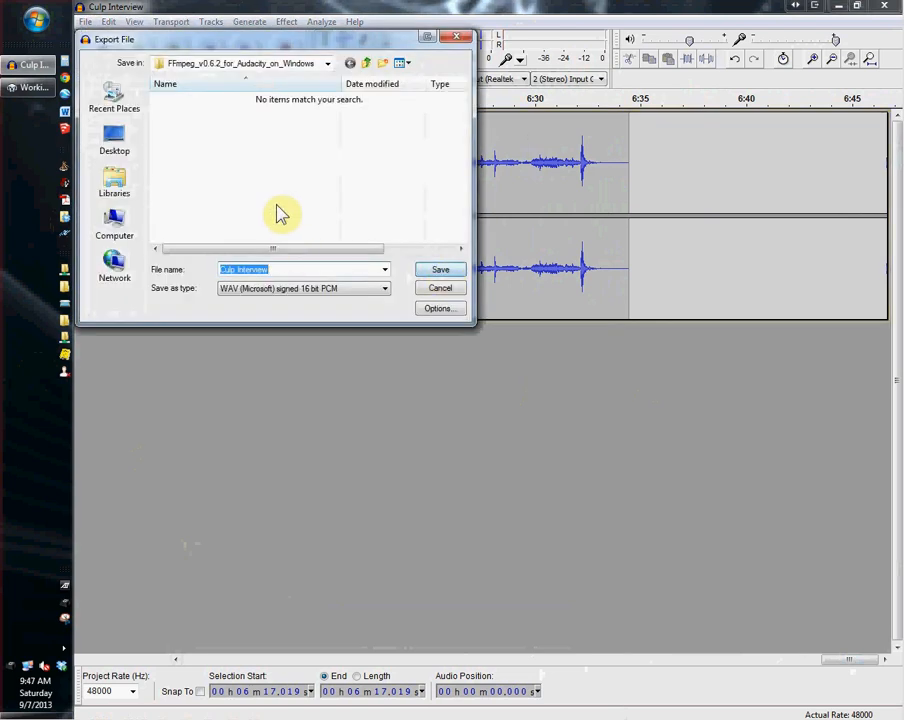
pyautogui.click(128, 109)
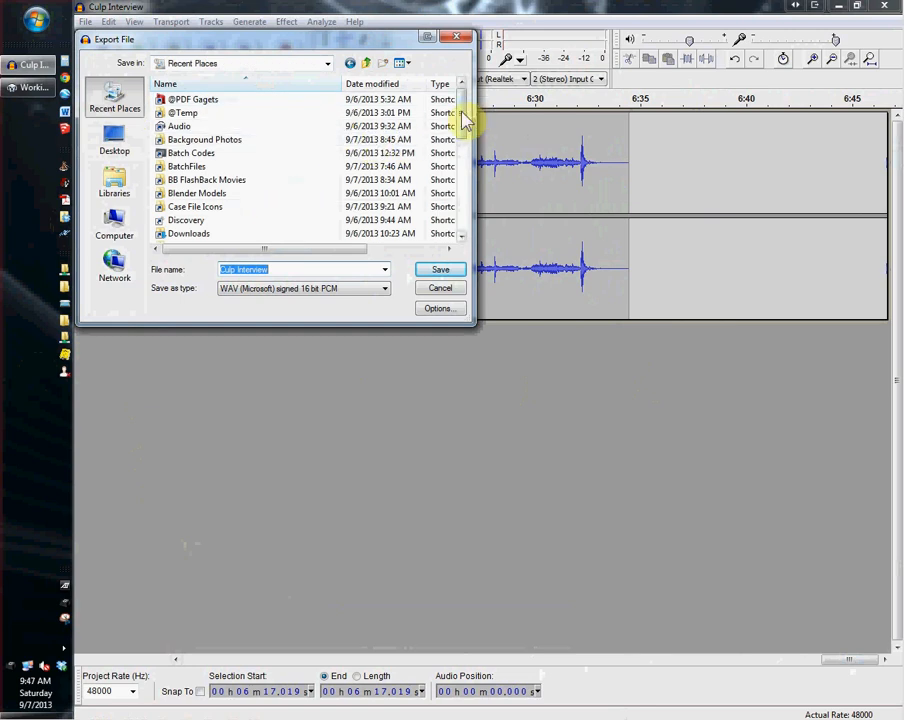
pyautogui.moveTo(461, 113); pyautogui.dragTo(456, 160)
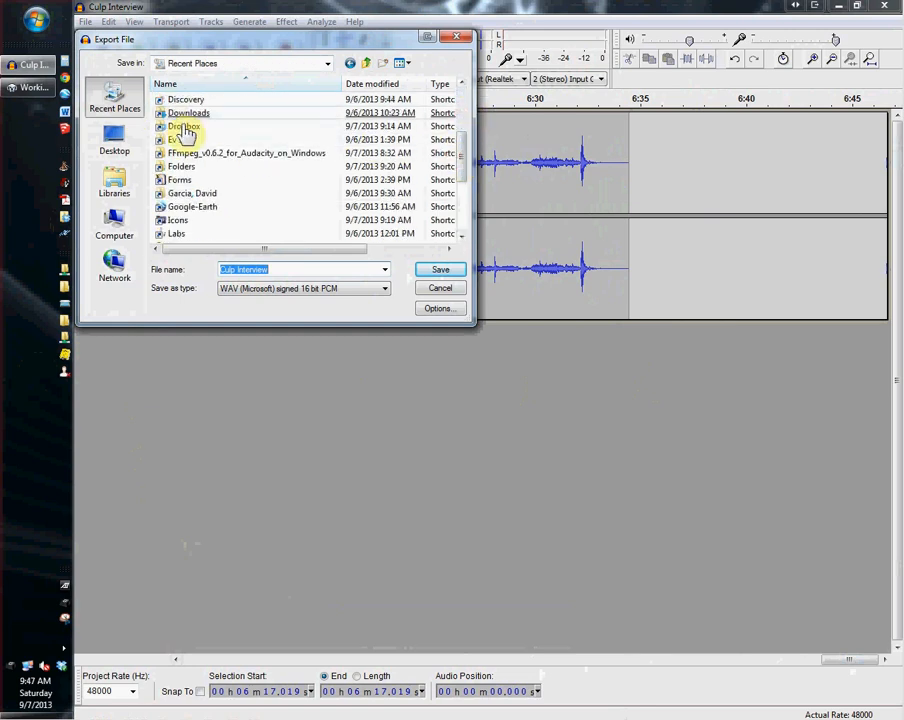
pyautogui.click(240, 127)
pyautogui.doubleClick(239, 130)
pyautogui.scroll(-5, 436, 144)
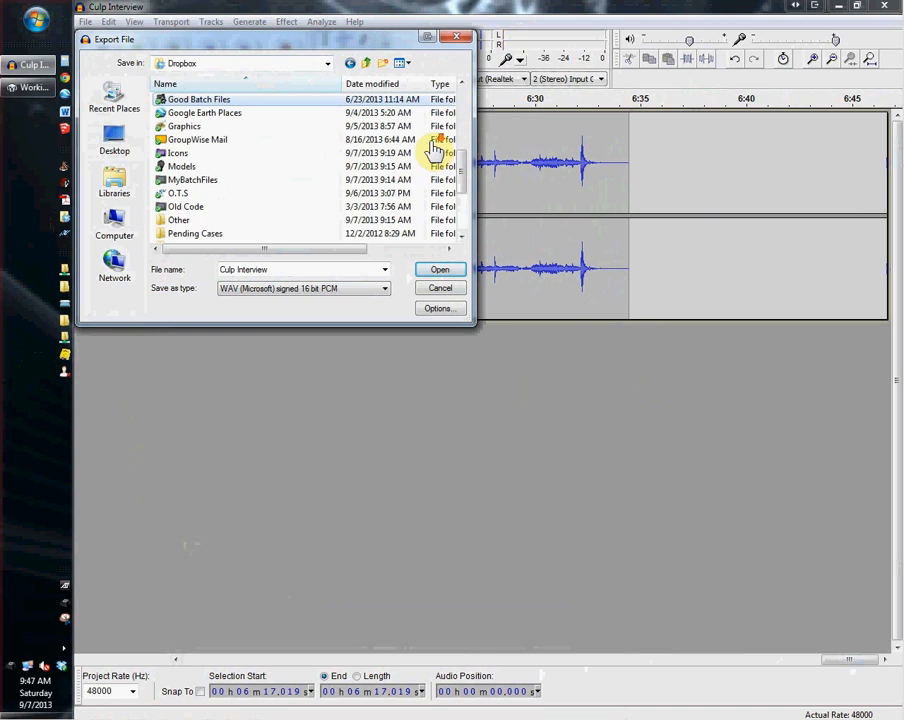
pyautogui.scroll(-3, 186, 128)
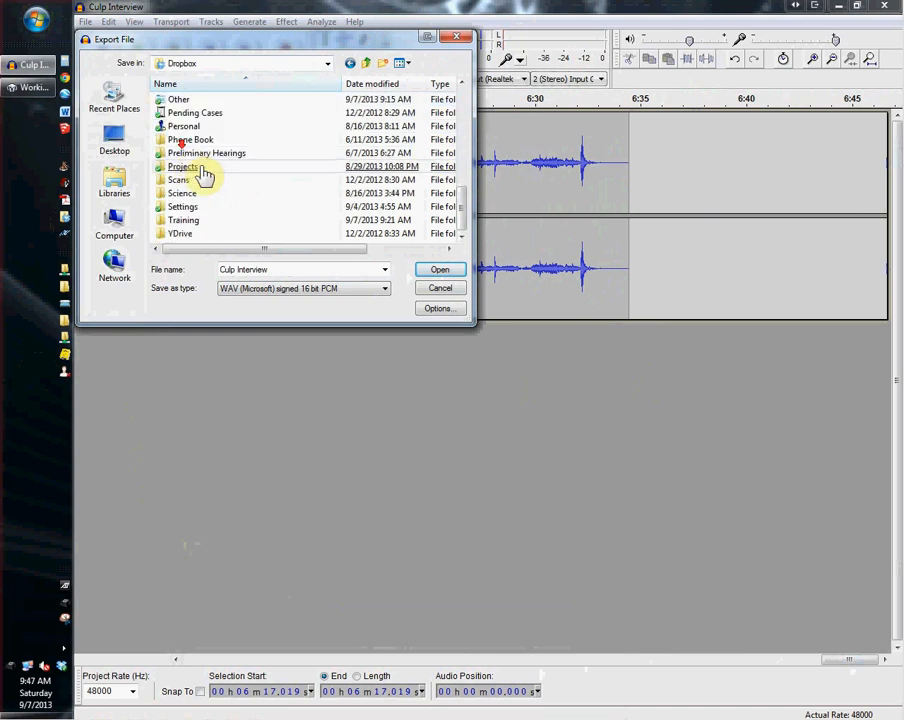
pyautogui.doubleClick(199, 223)
pyautogui.doubleClick(200, 102)
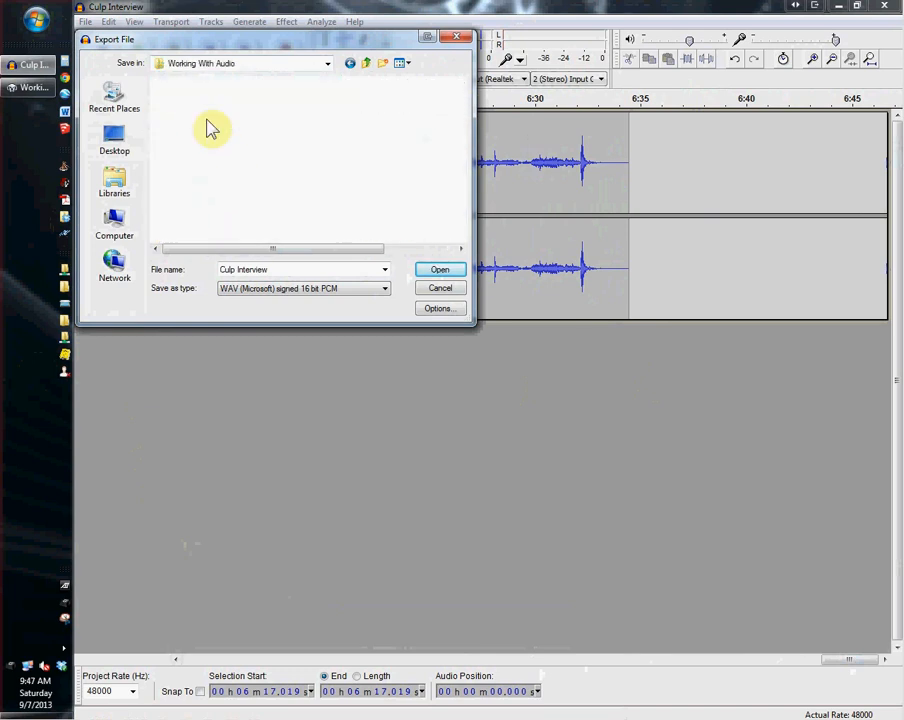
# Append "(R)" to the export file name and set the file type to WMA (version 2) Files (FFmpeg)
pyautogui.click(285, 270)
pyautogui.click(285, 270)
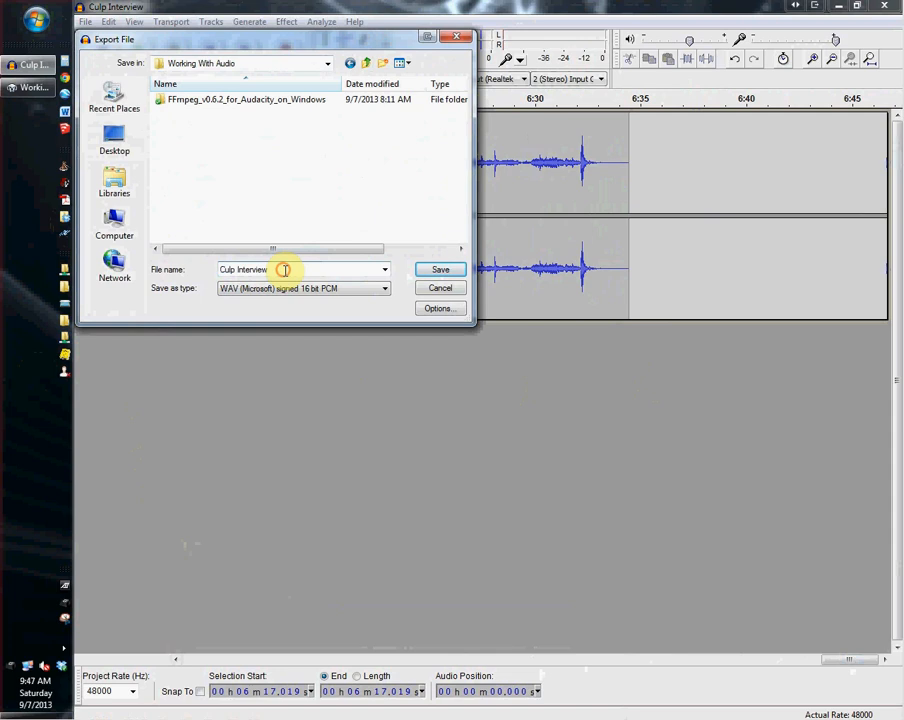
pyautogui.write('(FI)')
pyautogui.click(381, 292)
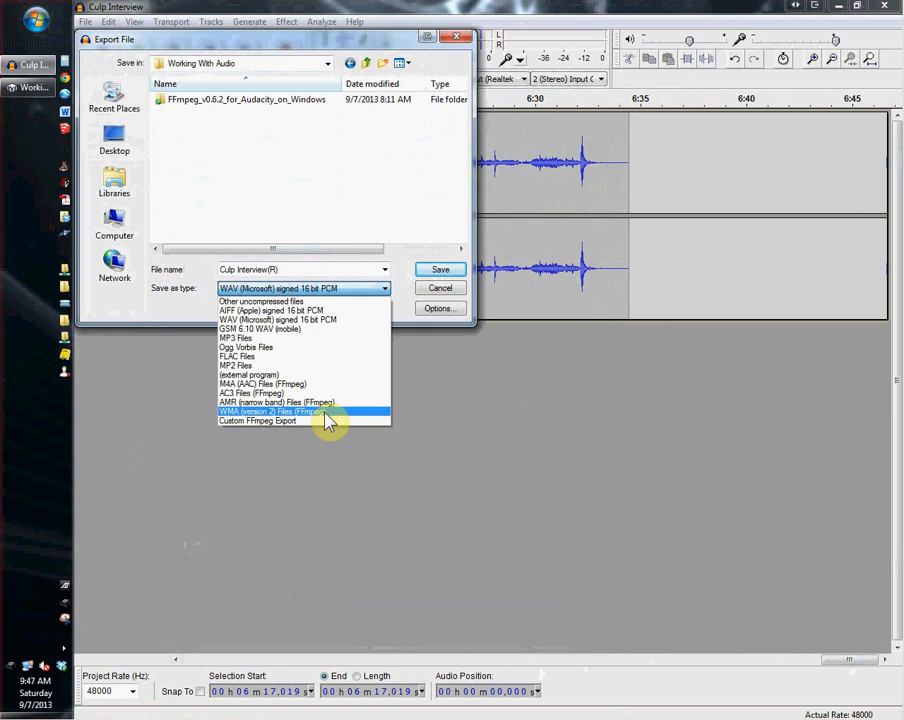
pyautogui.click(325, 420)
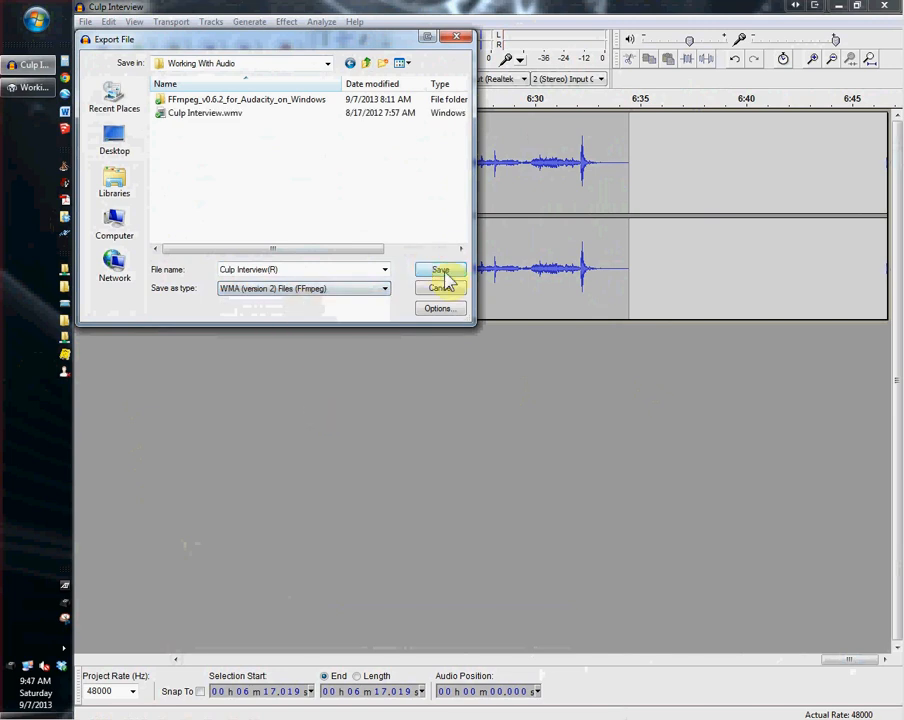
# Save the export with blank metadata, resampling the audio to 44100
pyautogui.click(442, 272)
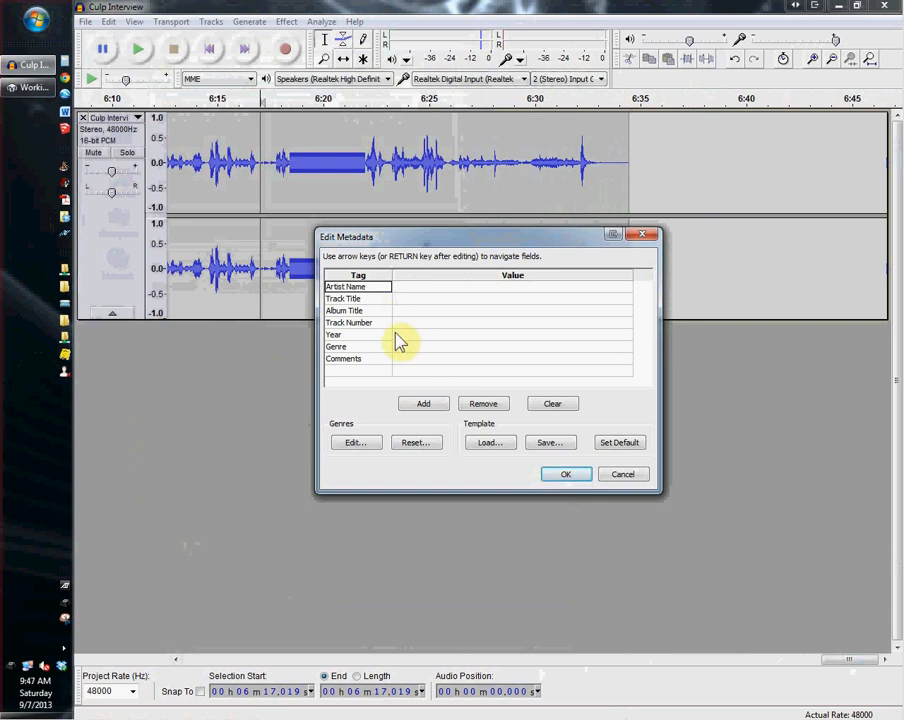
pyautogui.click(567, 475)
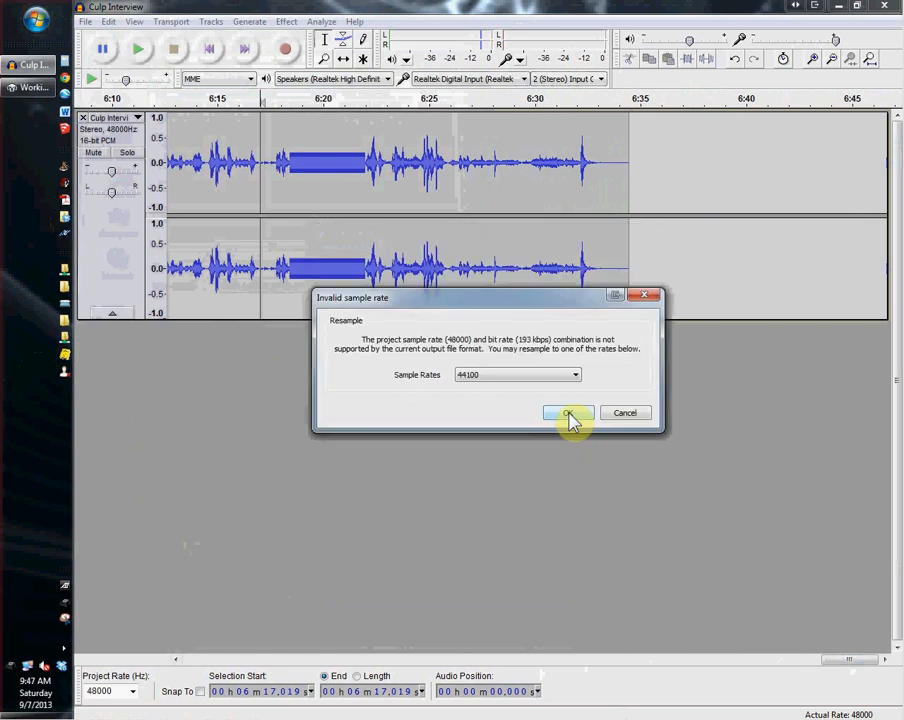
pyautogui.click(569, 414)
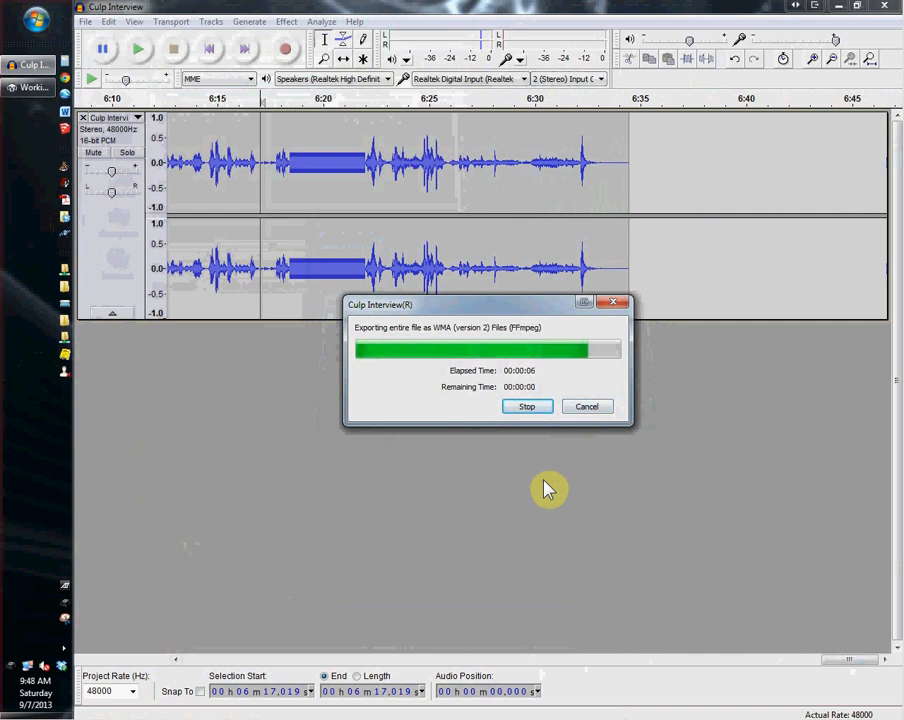
# Switch to the Working With Audio folder in Windows Explorer and prepare the blank CD for burning files for use with a CD/DVD player
pyautogui.click(37, 88)
pyautogui.click(518, 428)
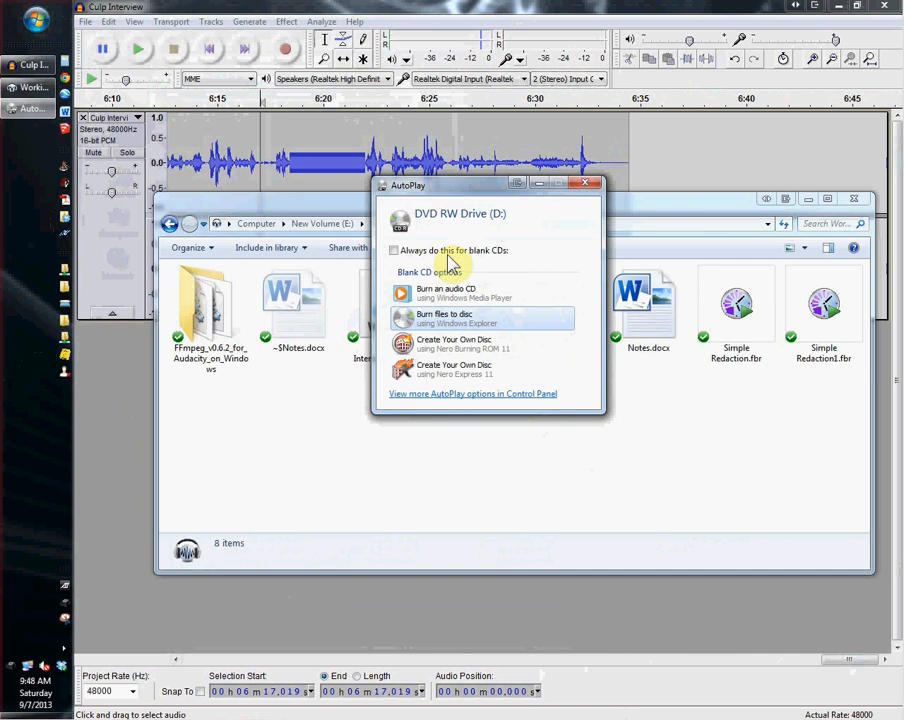
pyautogui.click(452, 318)
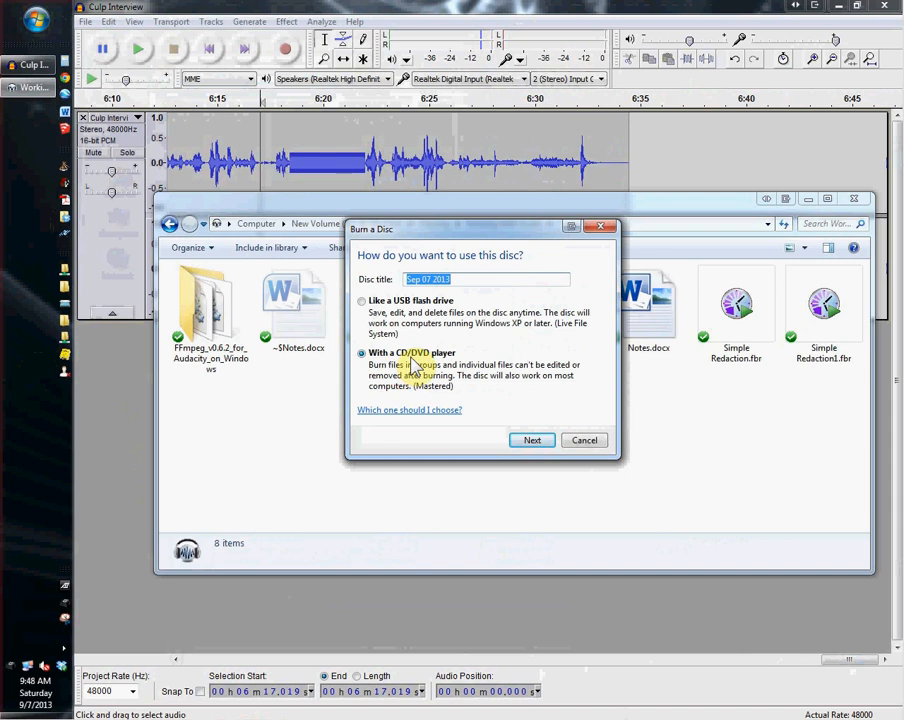
pyautogui.click(533, 441)
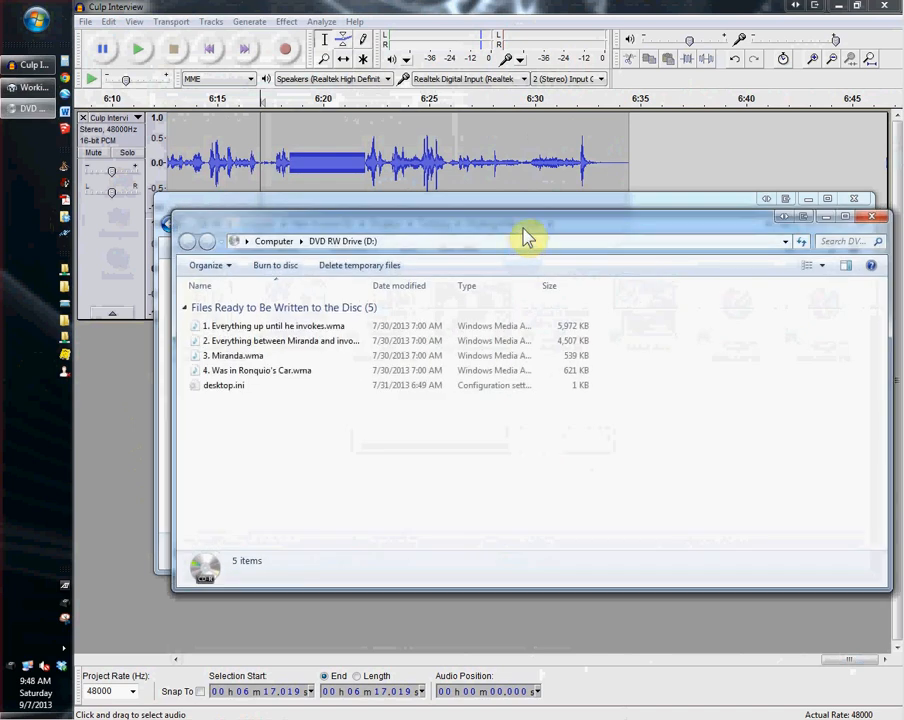
# Move and narrow the DVD RW Drive (D:) window, and delete the old temporary files waiting to be burned
pyautogui.moveTo(516, 230); pyautogui.dragTo(478, 230)
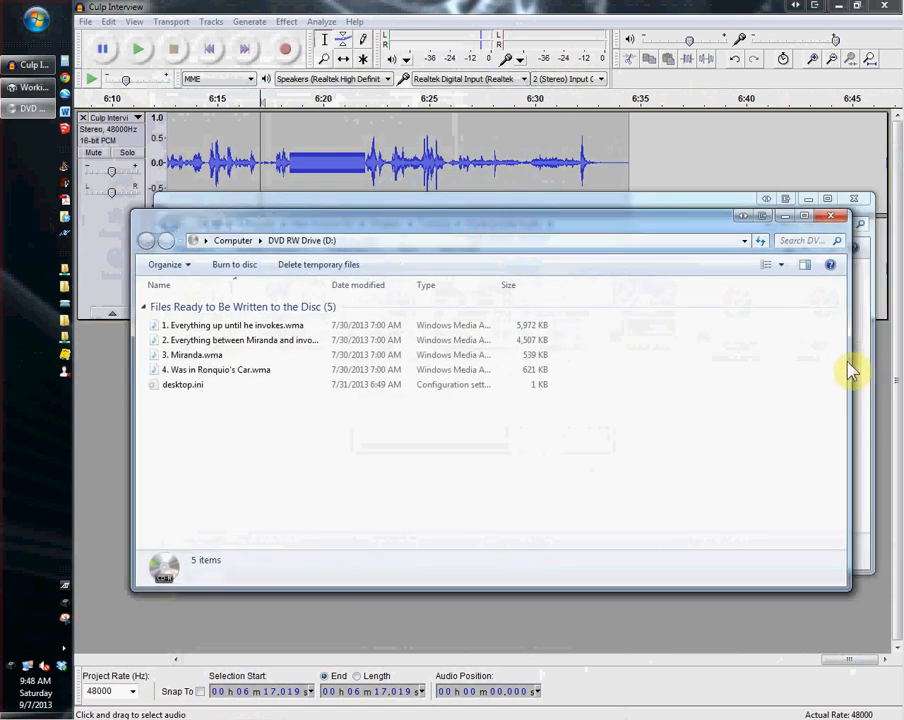
pyautogui.moveTo(846, 360); pyautogui.dragTo(793, 362)
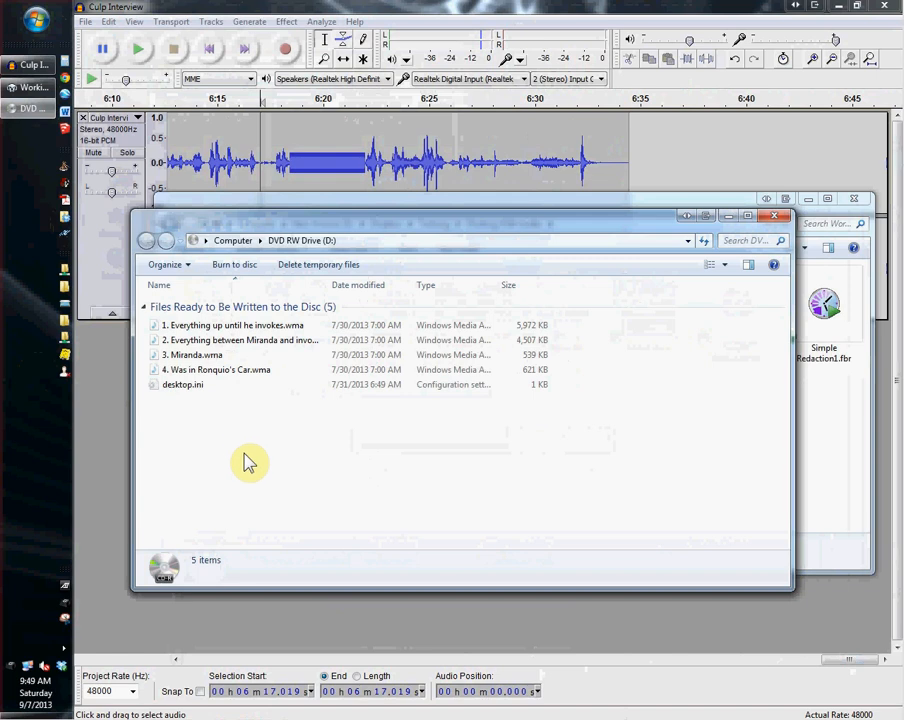
pyautogui.click(322, 266)
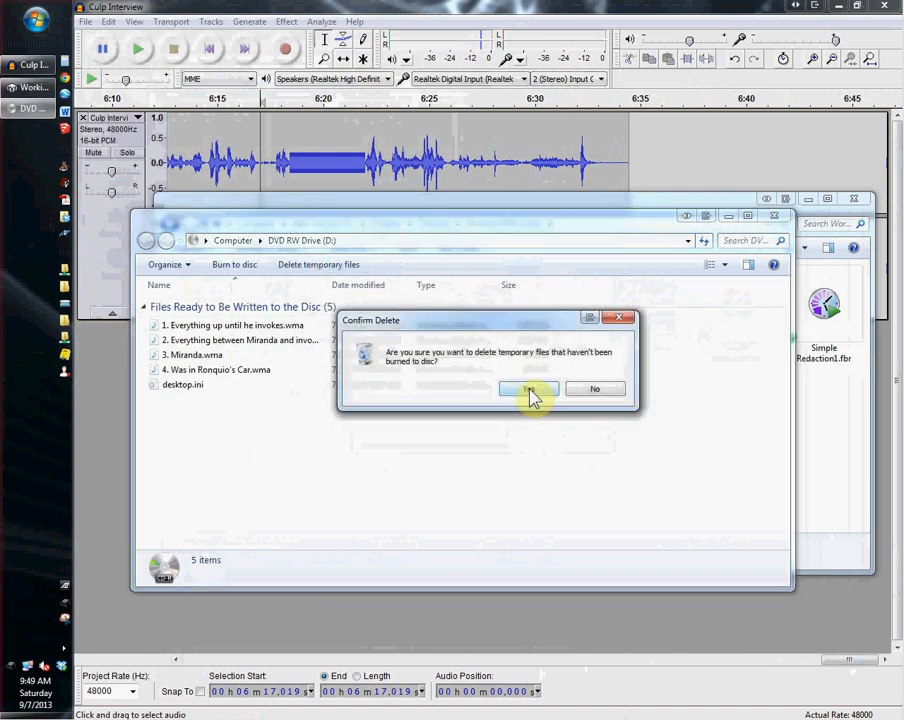
pyautogui.click(529, 390)
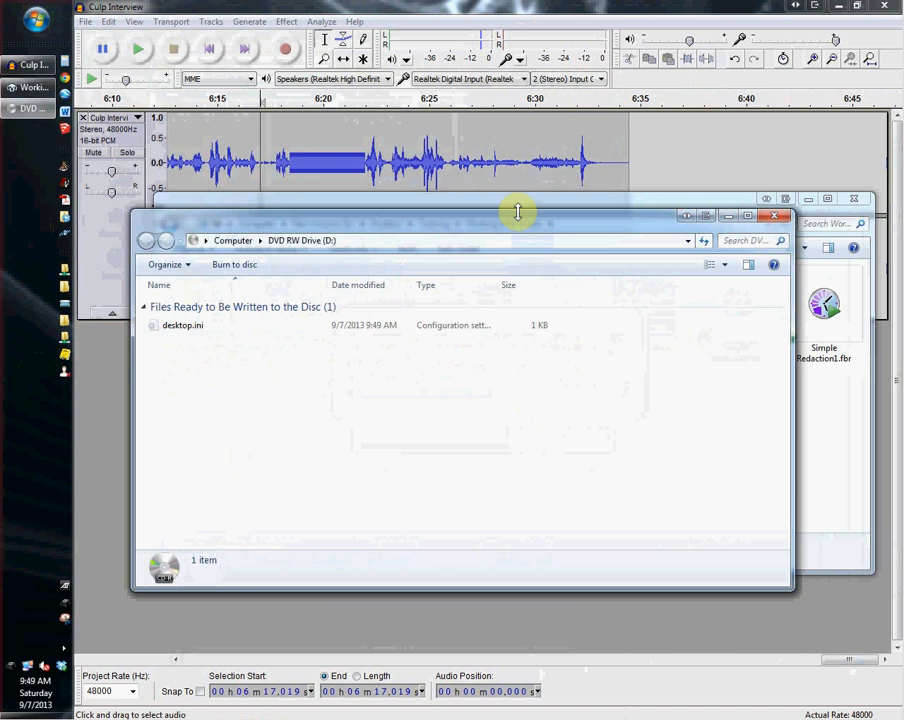
# Arrange the disc and folder windows so both are accessible, and add the redacted interview WMA file to the files waiting to be burned
pyautogui.moveTo(518, 224); pyautogui.dragTo(524, 319)
pyautogui.moveTo(508, 200); pyautogui.dragTo(484, 100)
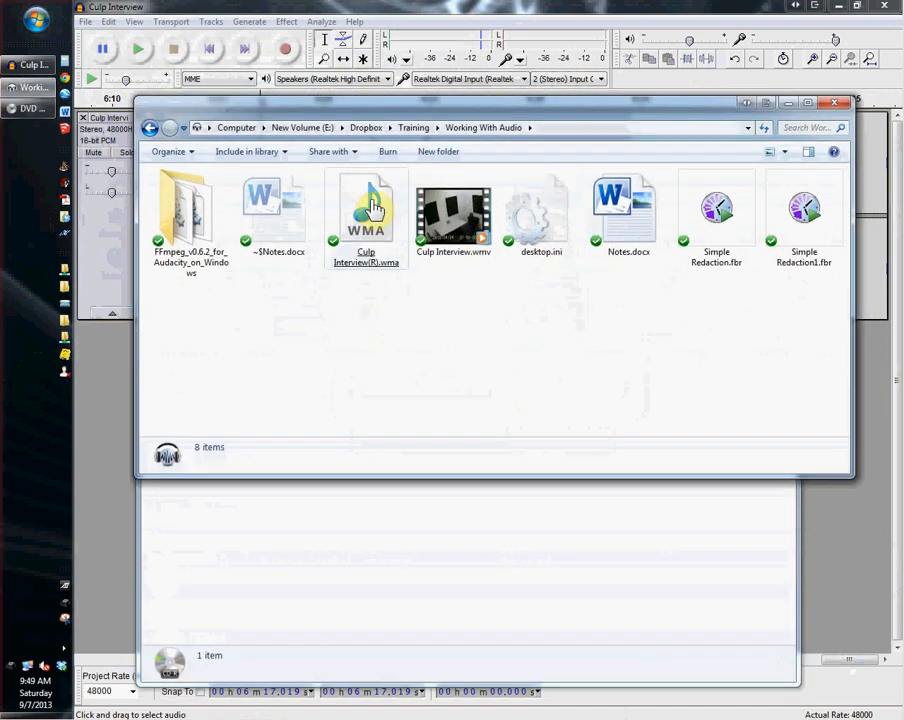
pyautogui.moveTo(385, 205); pyautogui.dragTo(413, 563)
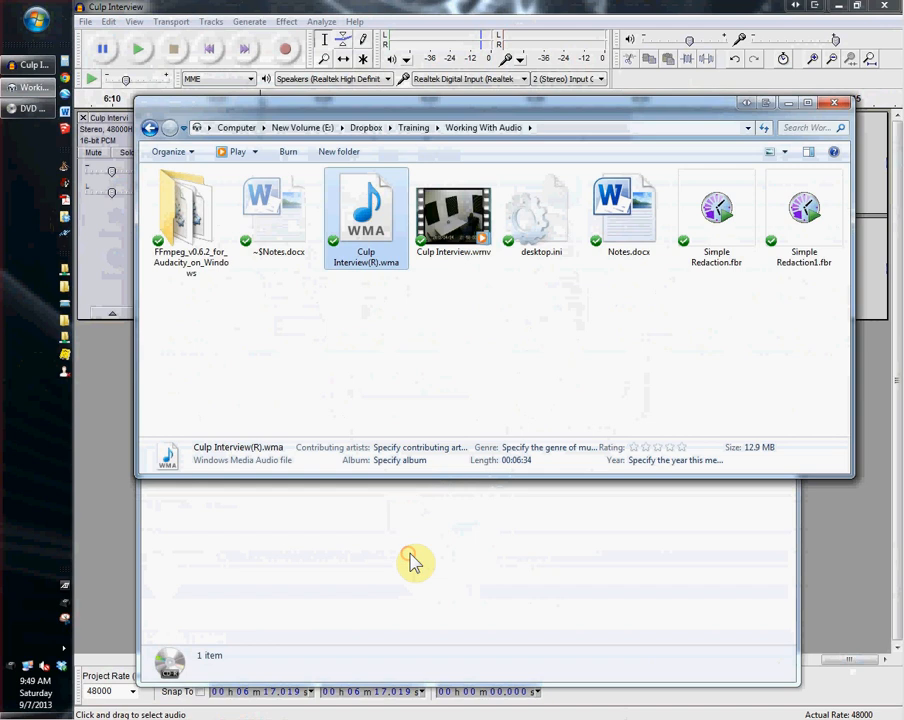
pyautogui.click(169, 570)
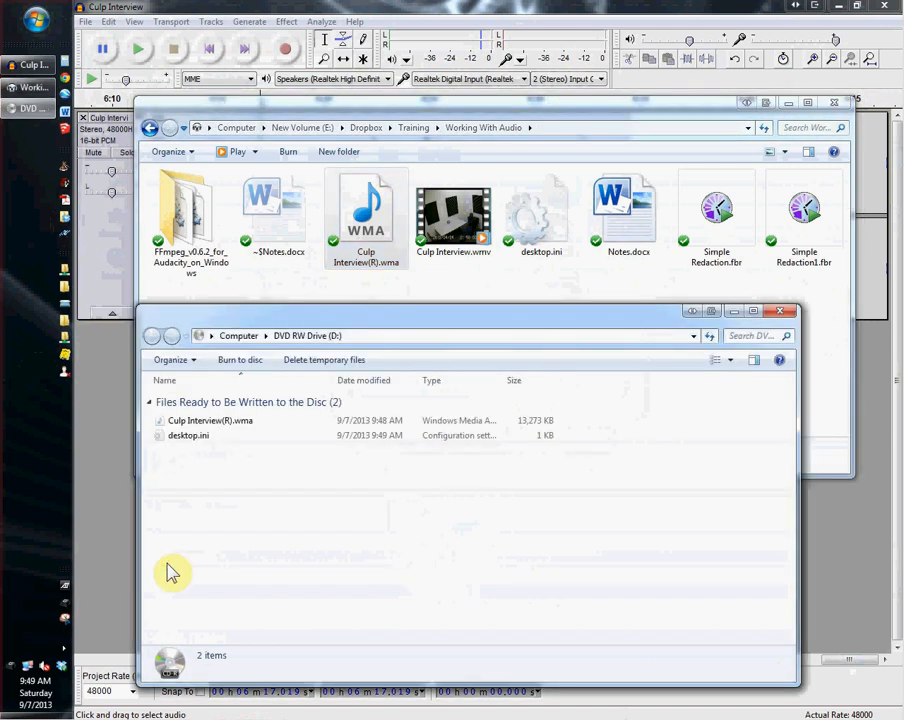
pyautogui.click(190, 437)
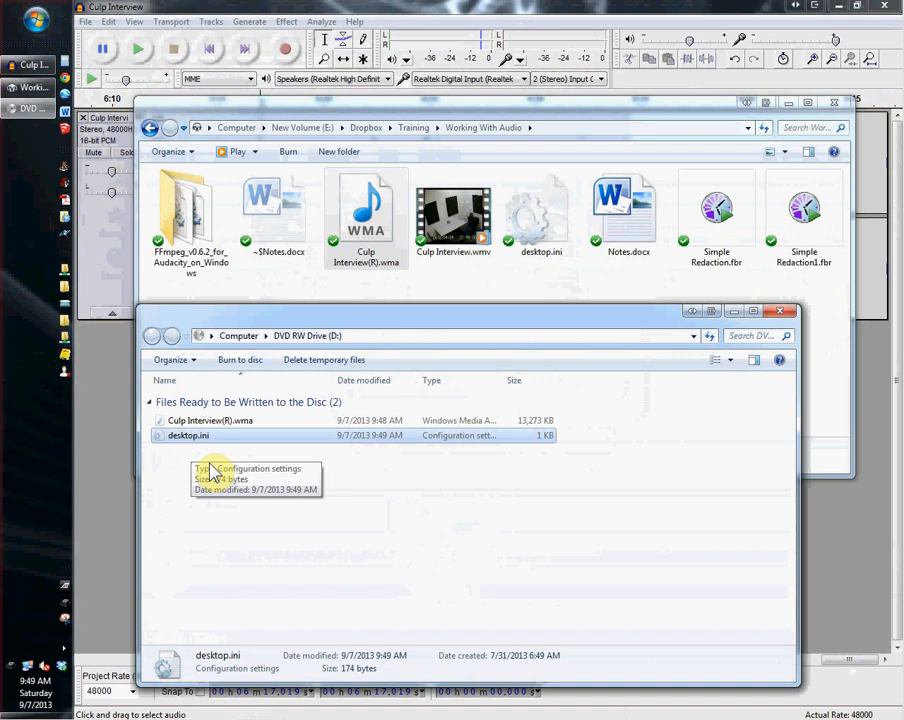
# Burn the queued recording as an audio CD for standard players through Windows Media Player, keeping the disc title Sep 07 2013
pyautogui.click(231, 362)
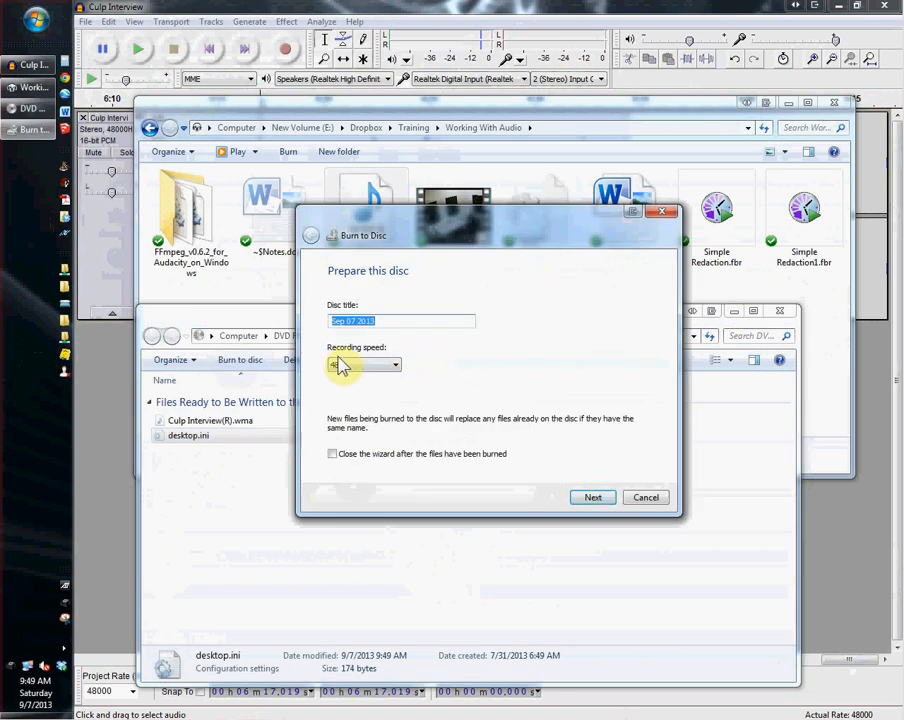
pyautogui.click(590, 497)
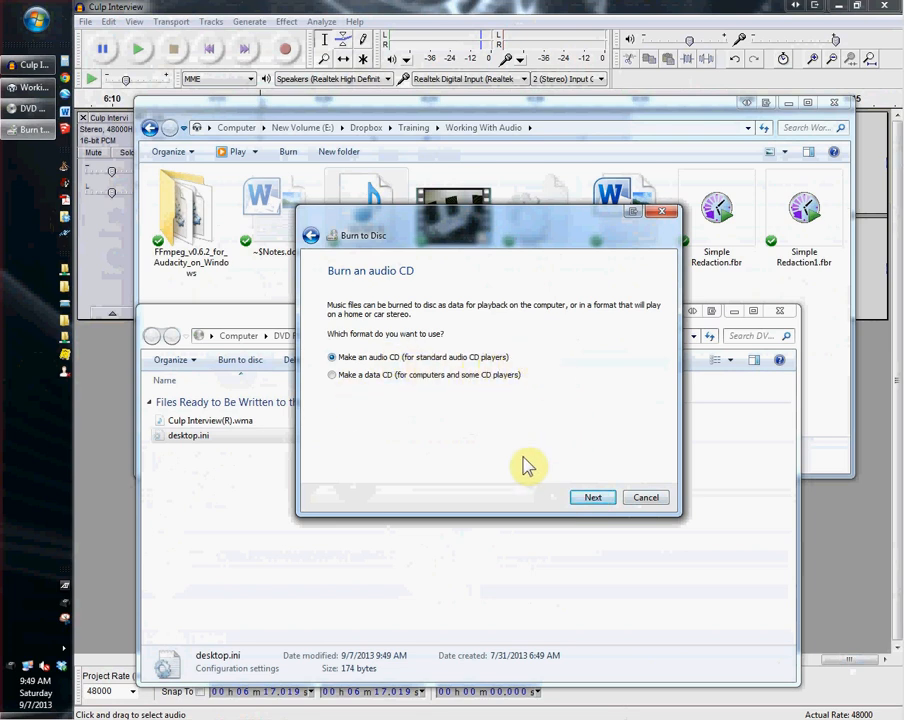
pyautogui.click(593, 499)
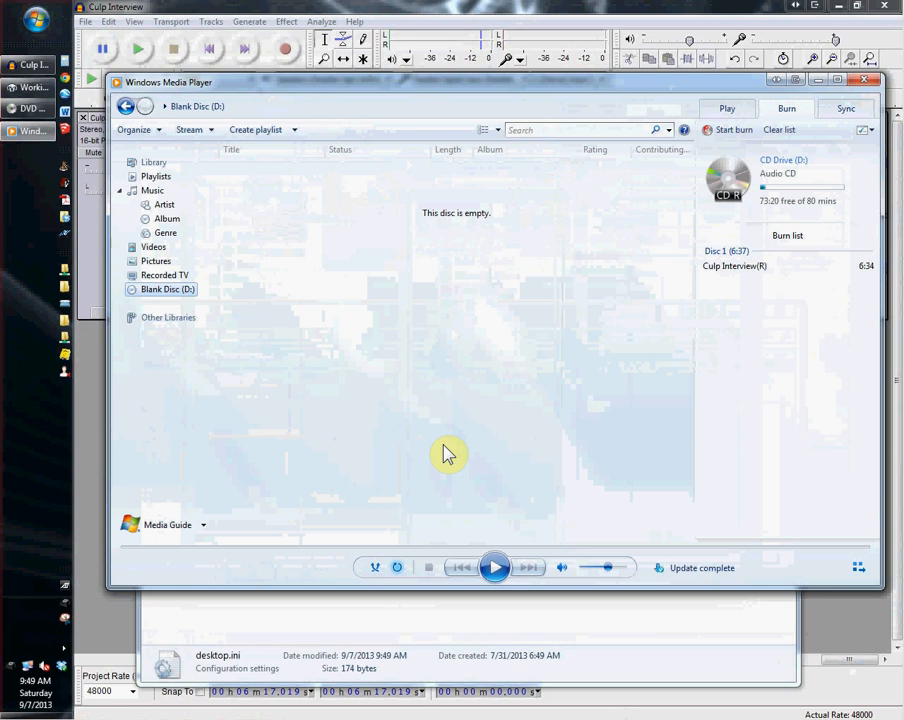
pyautogui.click(729, 131)
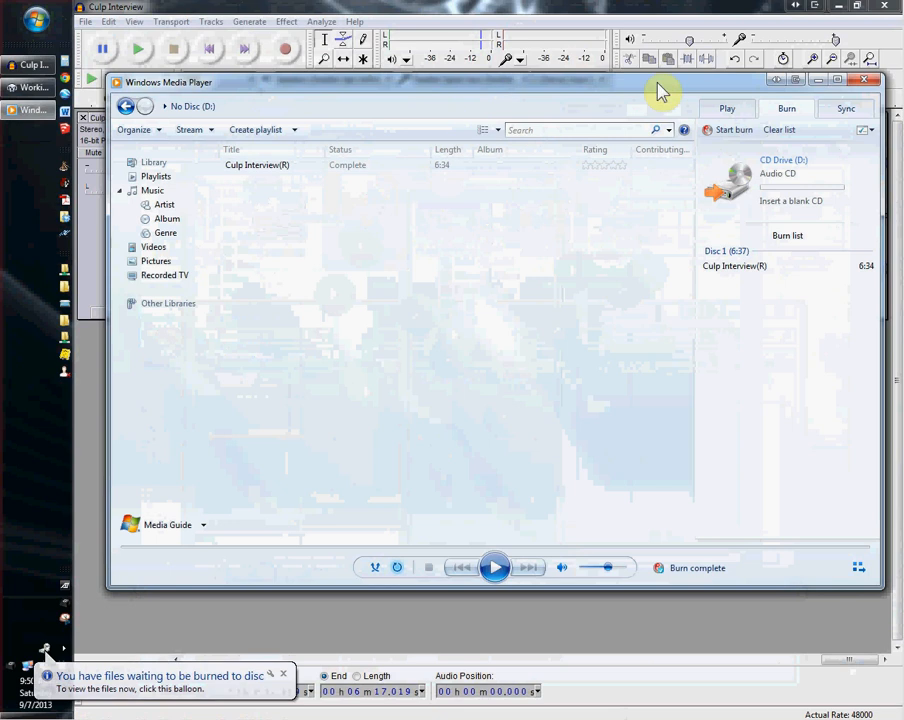
# Shorten and narrow the Windows Media Player window to uncover more of the Working With Audio folder behind it
pyautogui.moveTo(660, 74); pyautogui.dragTo(660, 205)
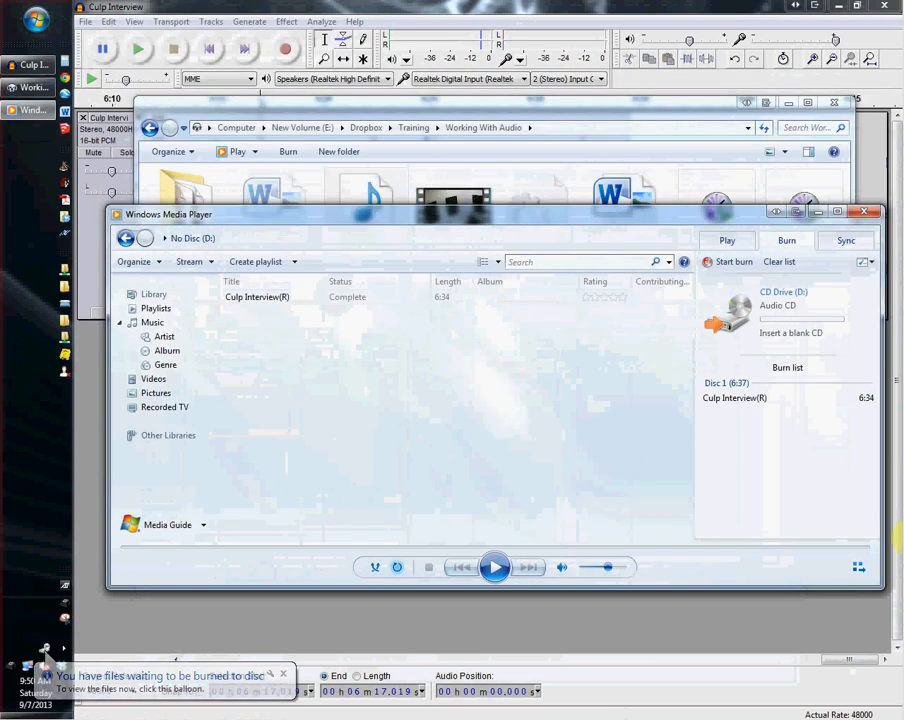
pyautogui.moveTo(882, 505); pyautogui.dragTo(706, 494)
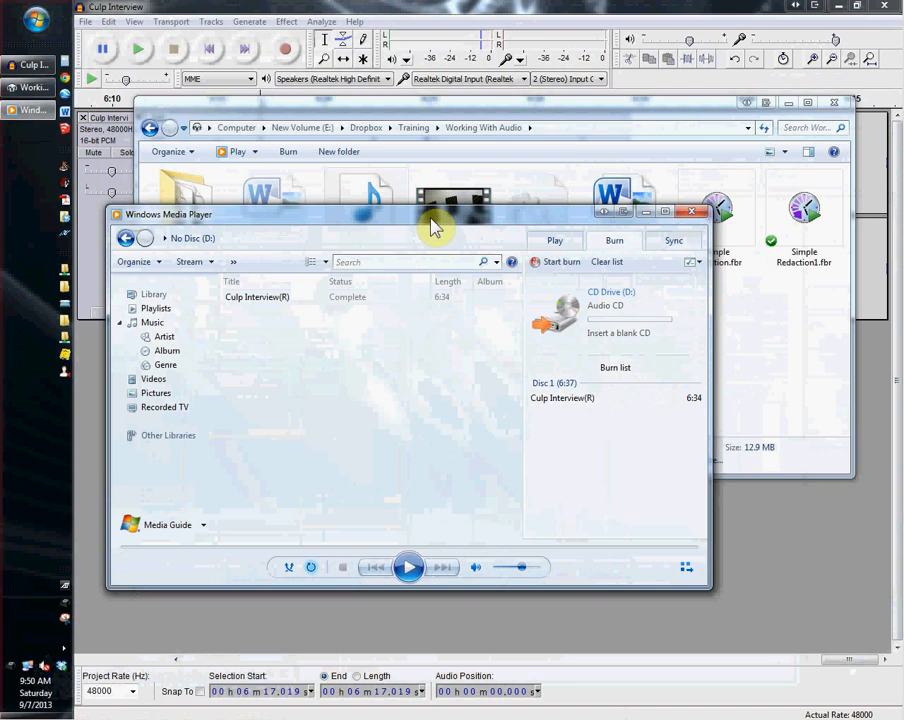